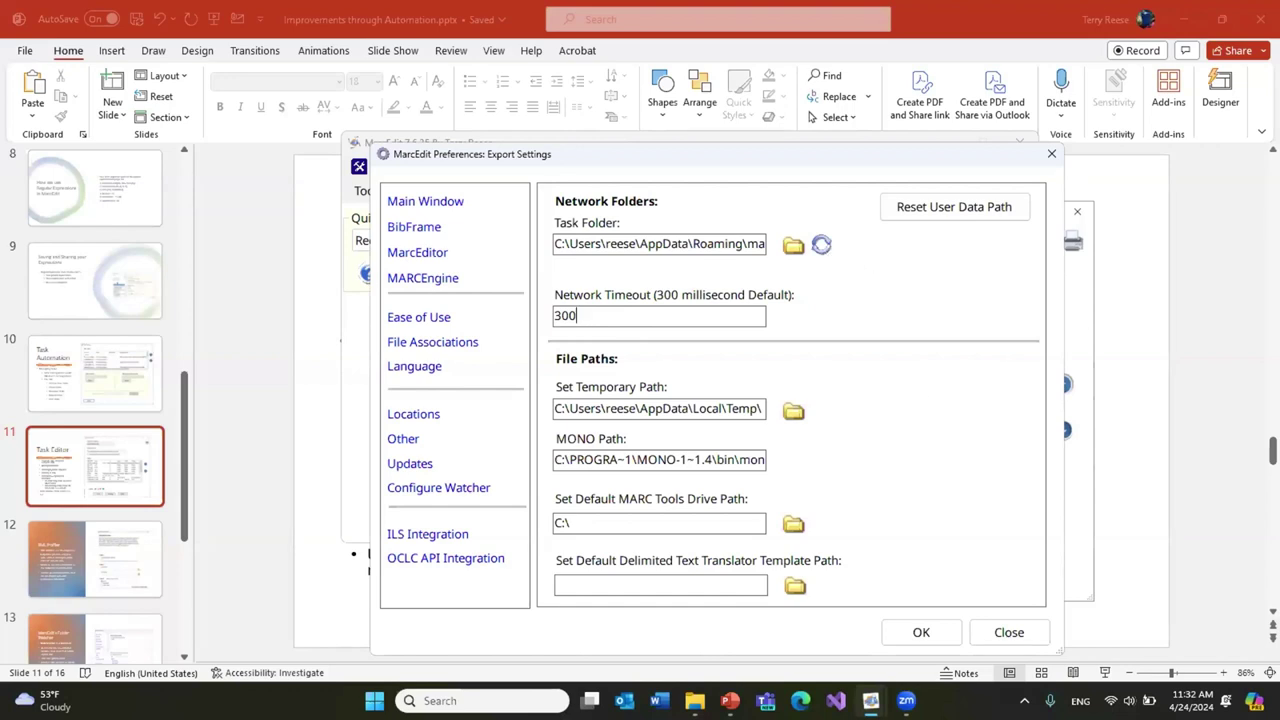
# Step: Close the preferences without applying changes and open MarcEditor's Task Manager
pyautogui.click(1009, 632)
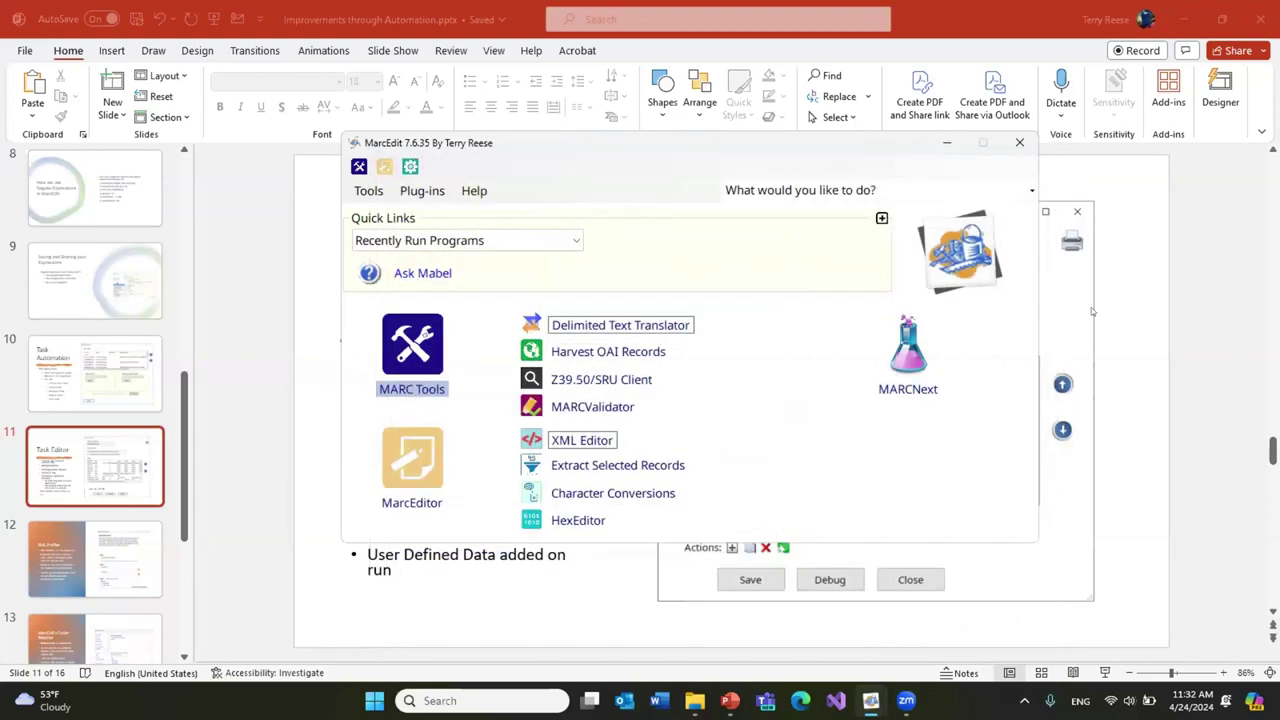
pyautogui.click(403, 441)
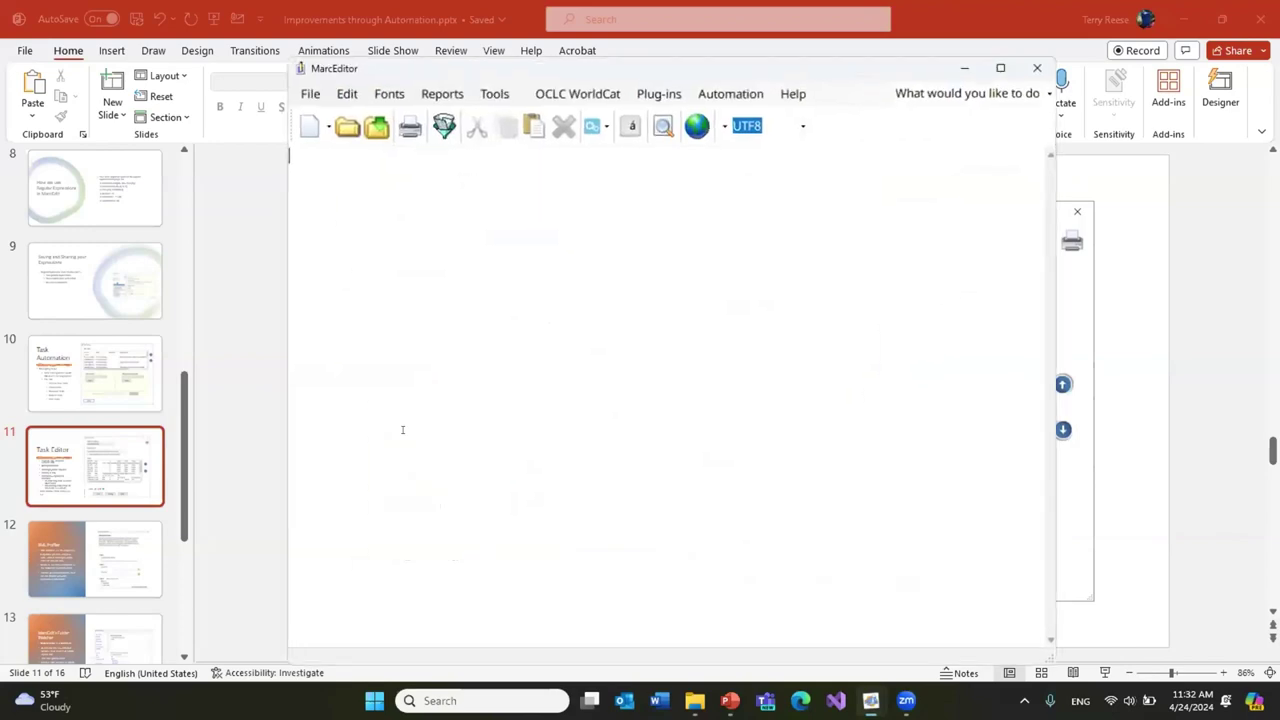
pyautogui.click(494, 93)
pyautogui.click(580, 359)
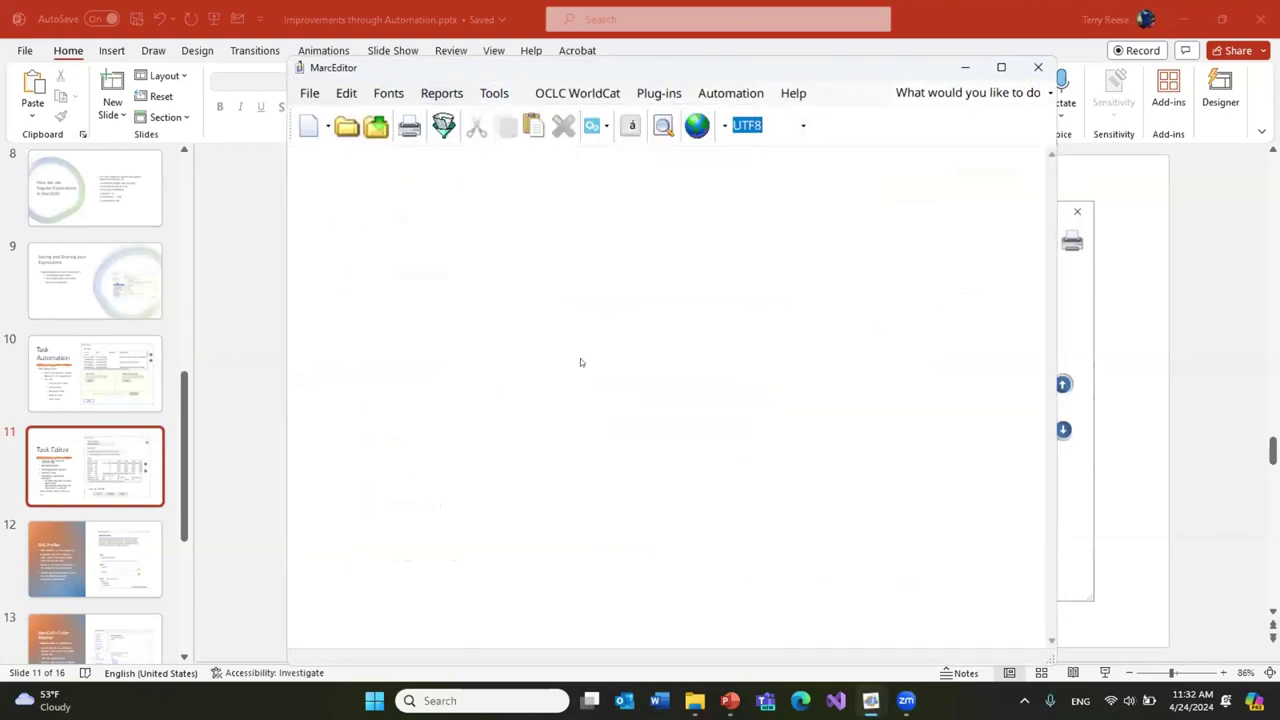
# Step: Create a new task list named "new task here"
pyautogui.click(555, 376)
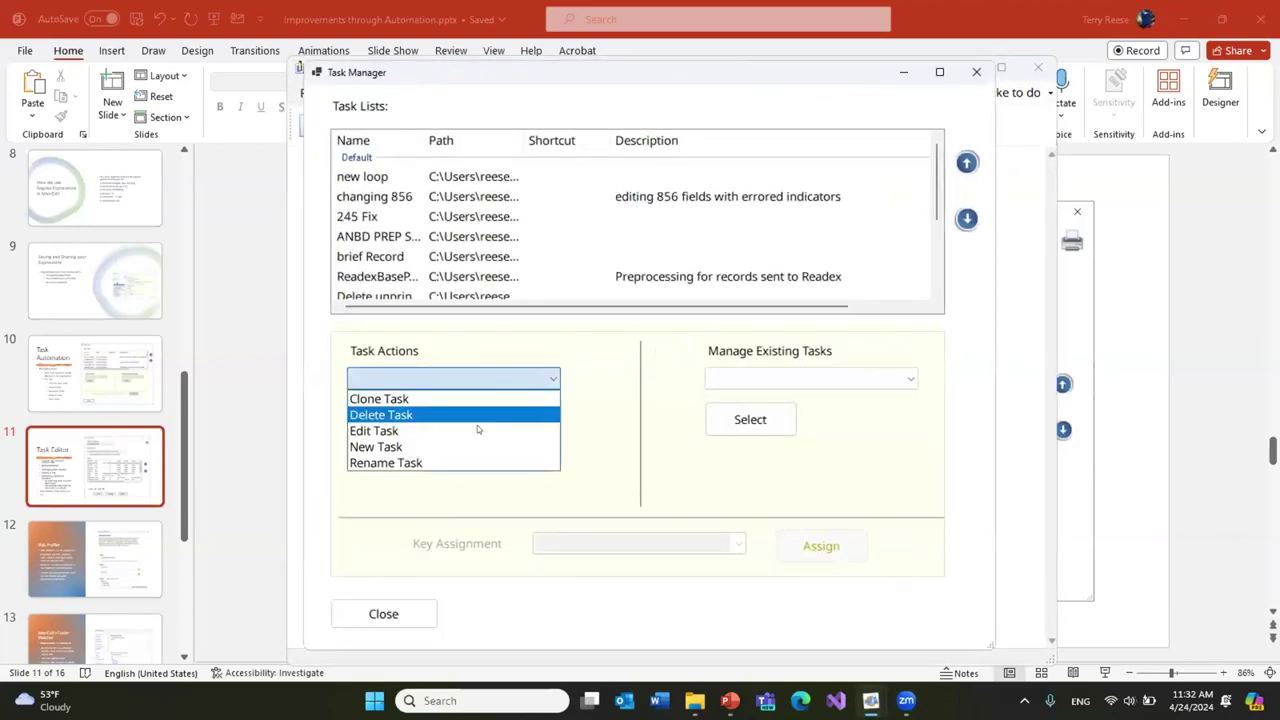
pyautogui.click(478, 446)
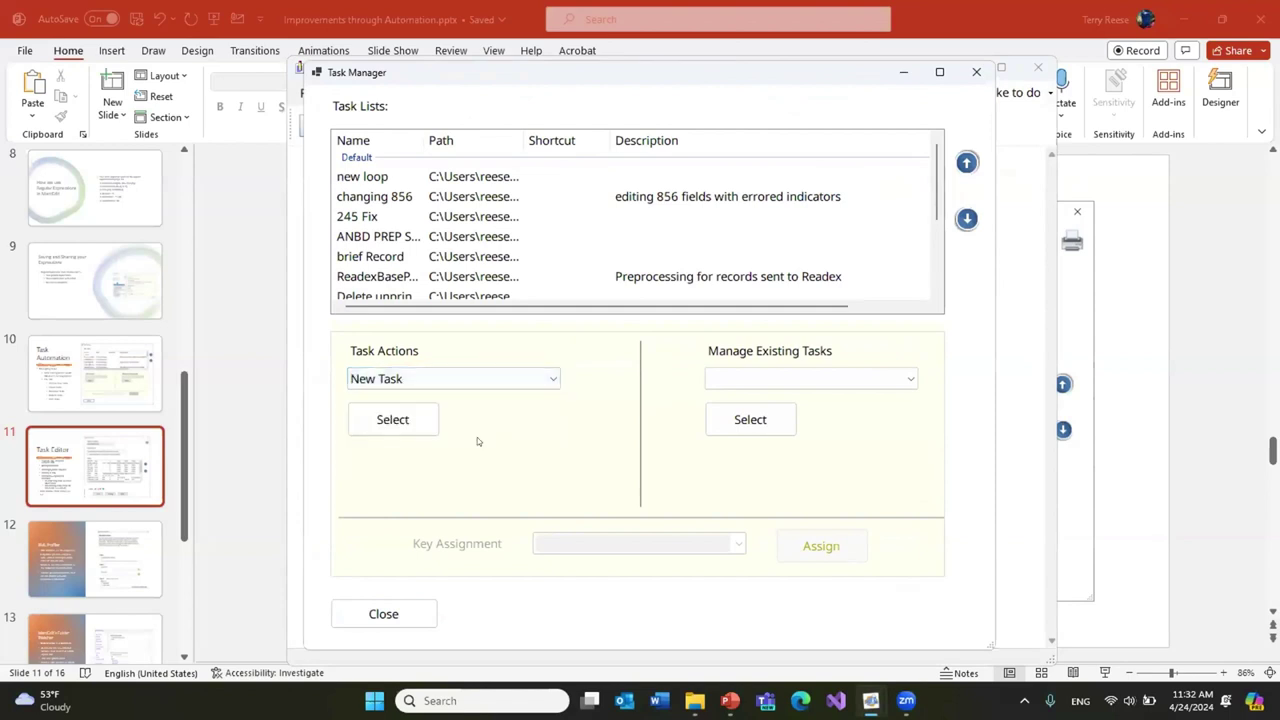
pyautogui.click(423, 421)
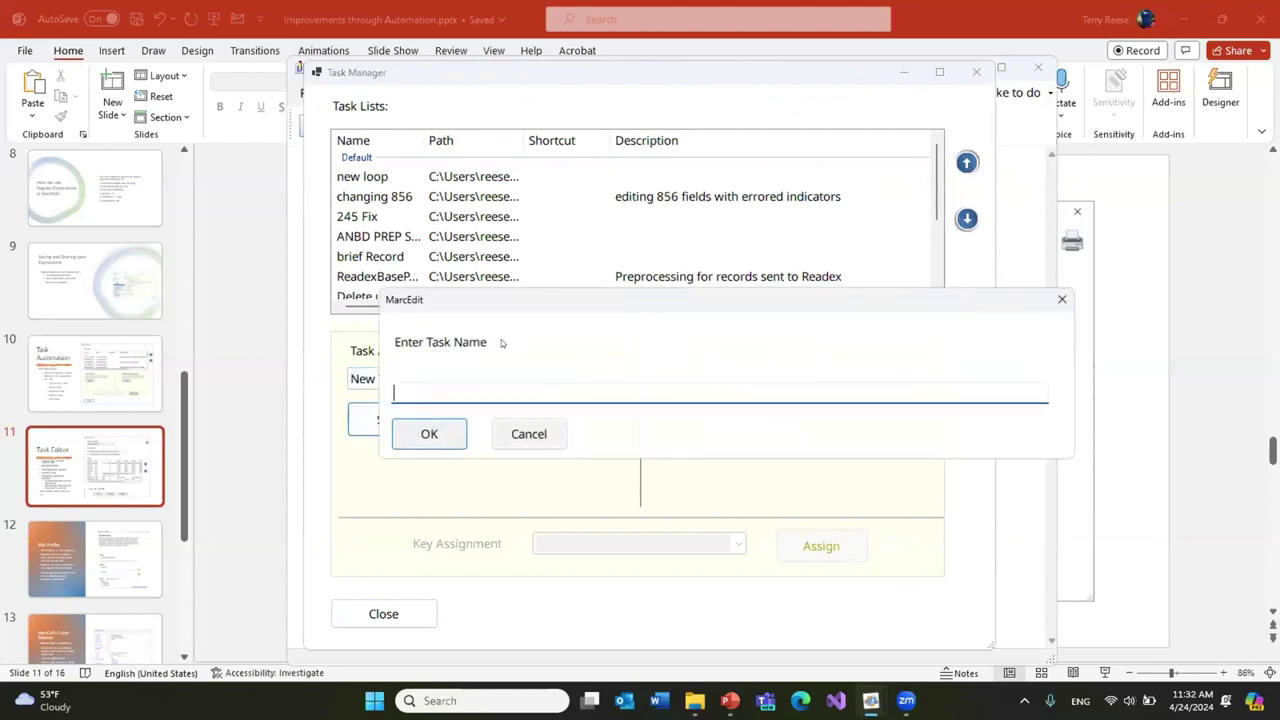
pyautogui.write('new task here')
pyautogui.press('Return')
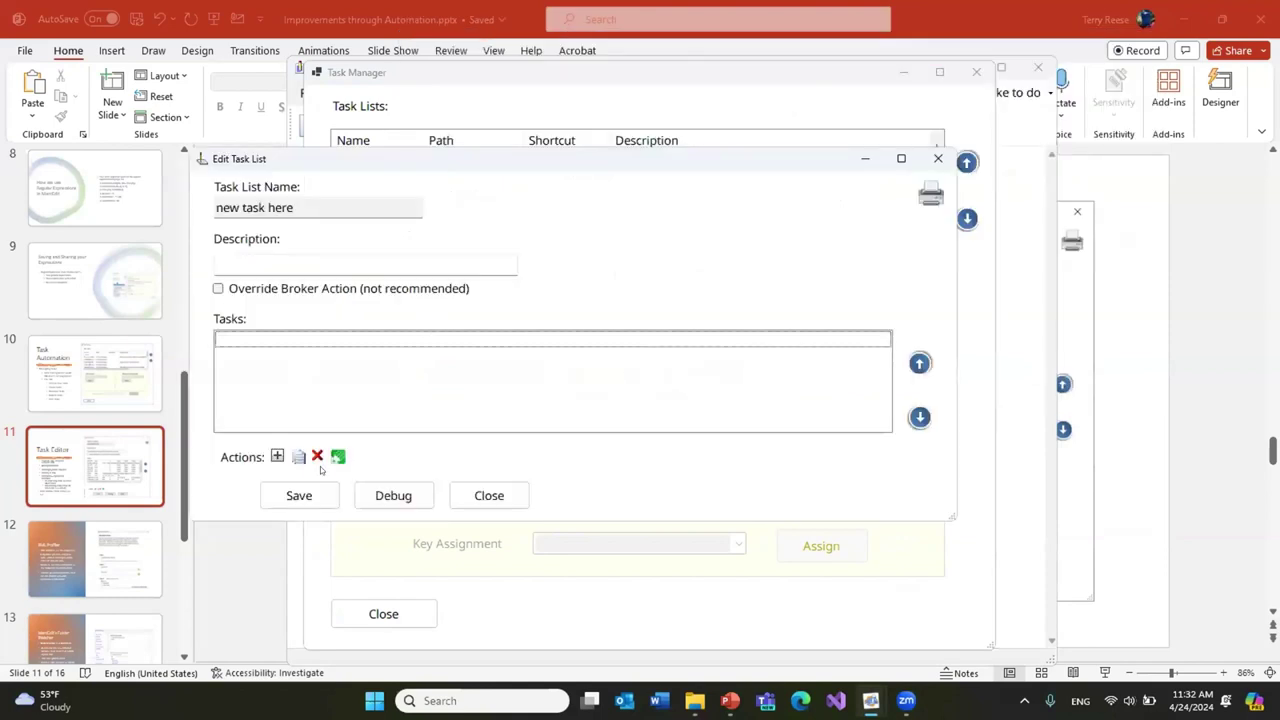
# Step: Add a Replace All task to the new task list that finds "akljd;fjl" and replaces it with "alsdjflk"
pyautogui.click(270, 456)
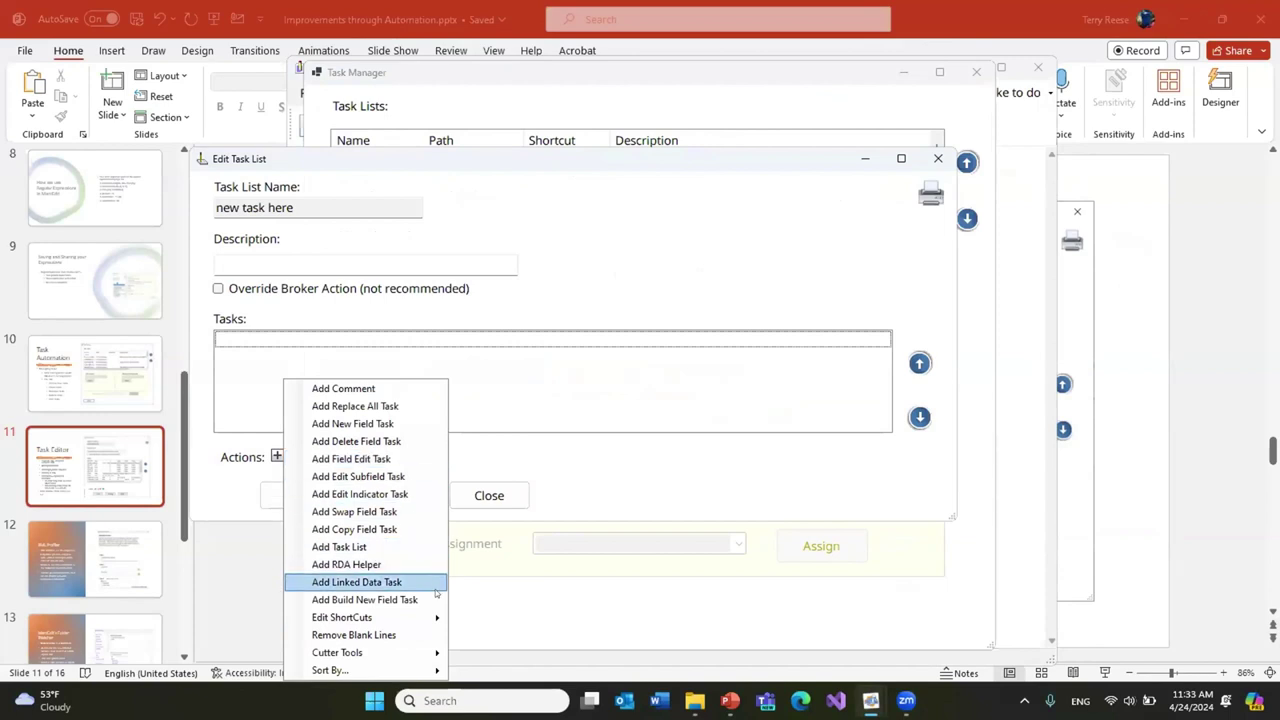
pyautogui.moveTo(385, 655)
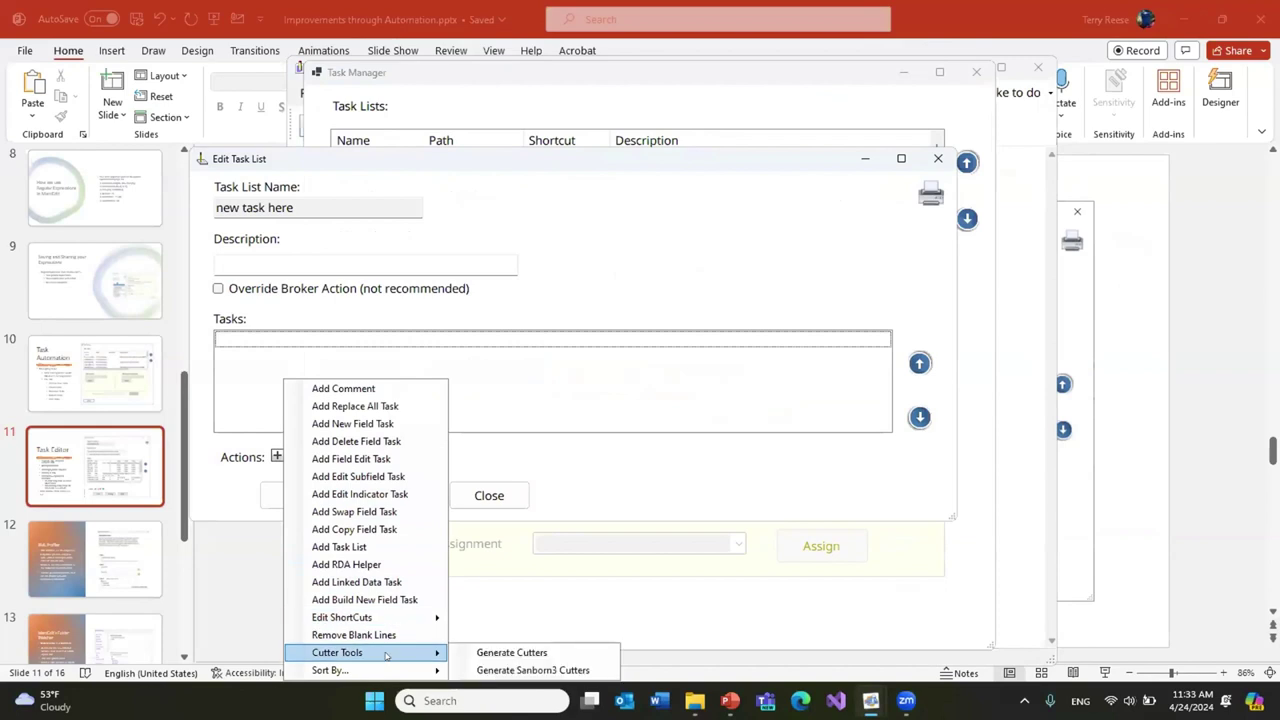
pyautogui.moveTo(377, 619)
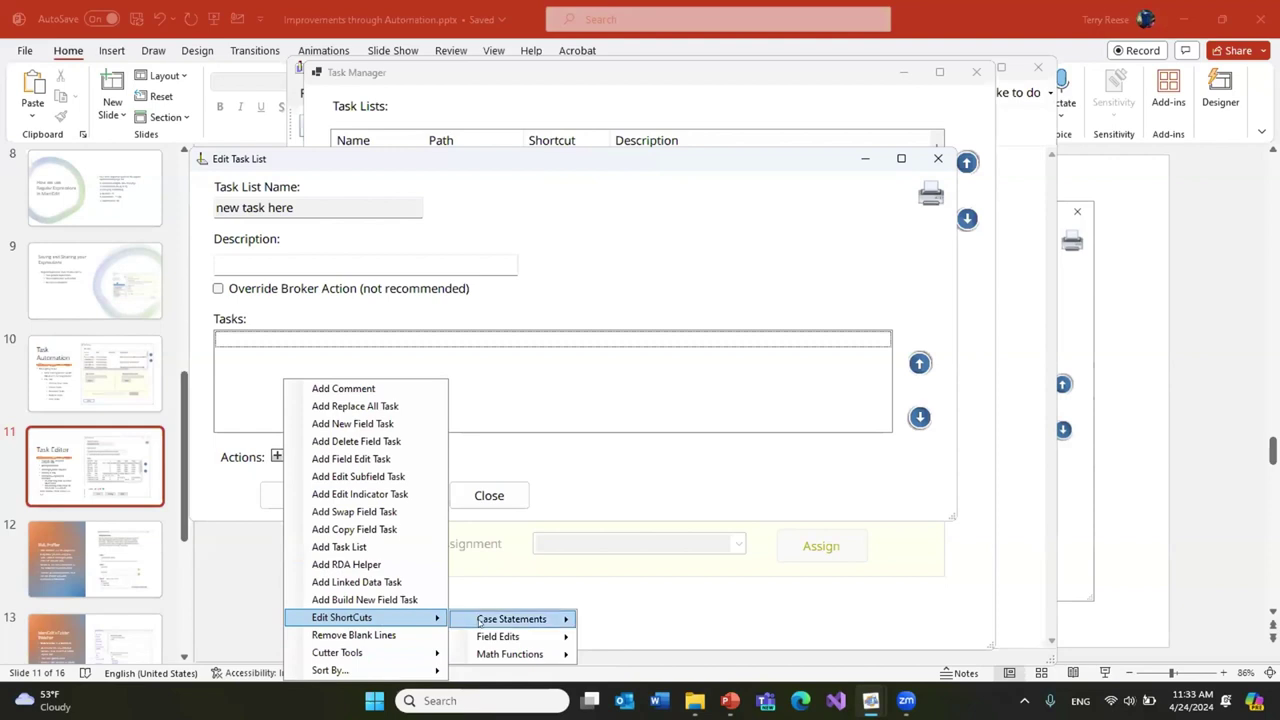
pyautogui.moveTo(479, 622)
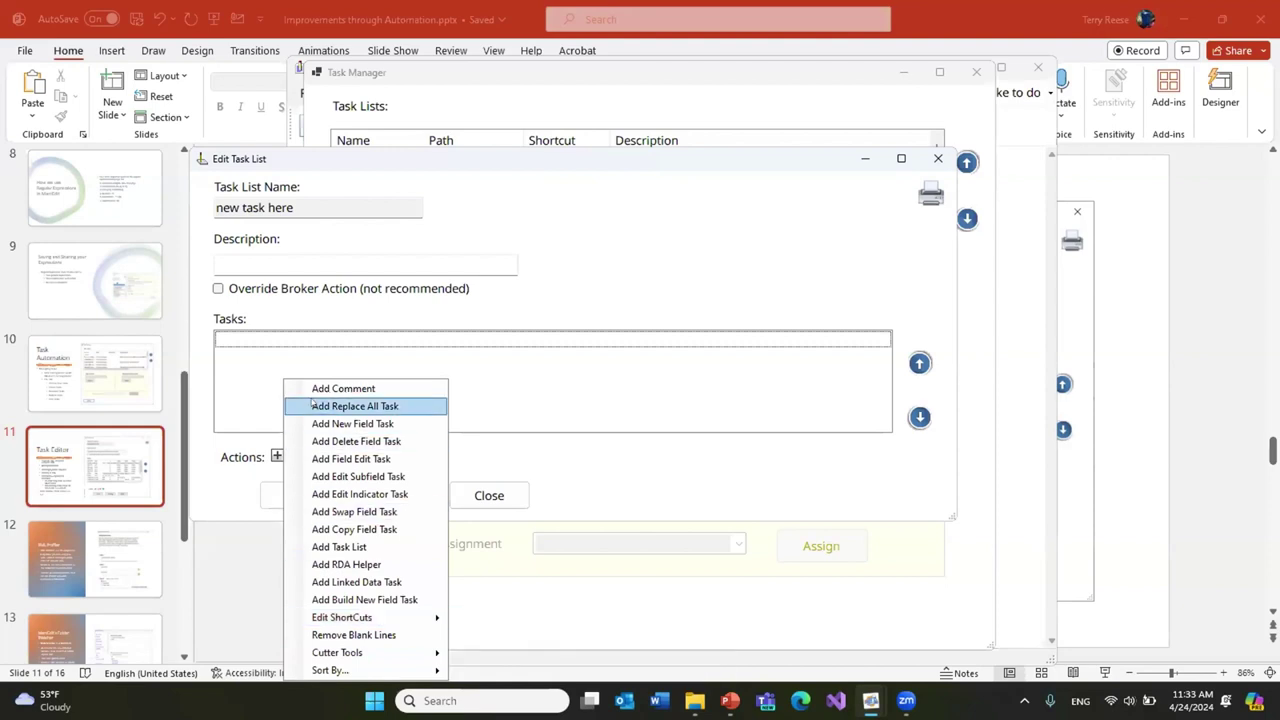
pyautogui.click(326, 405)
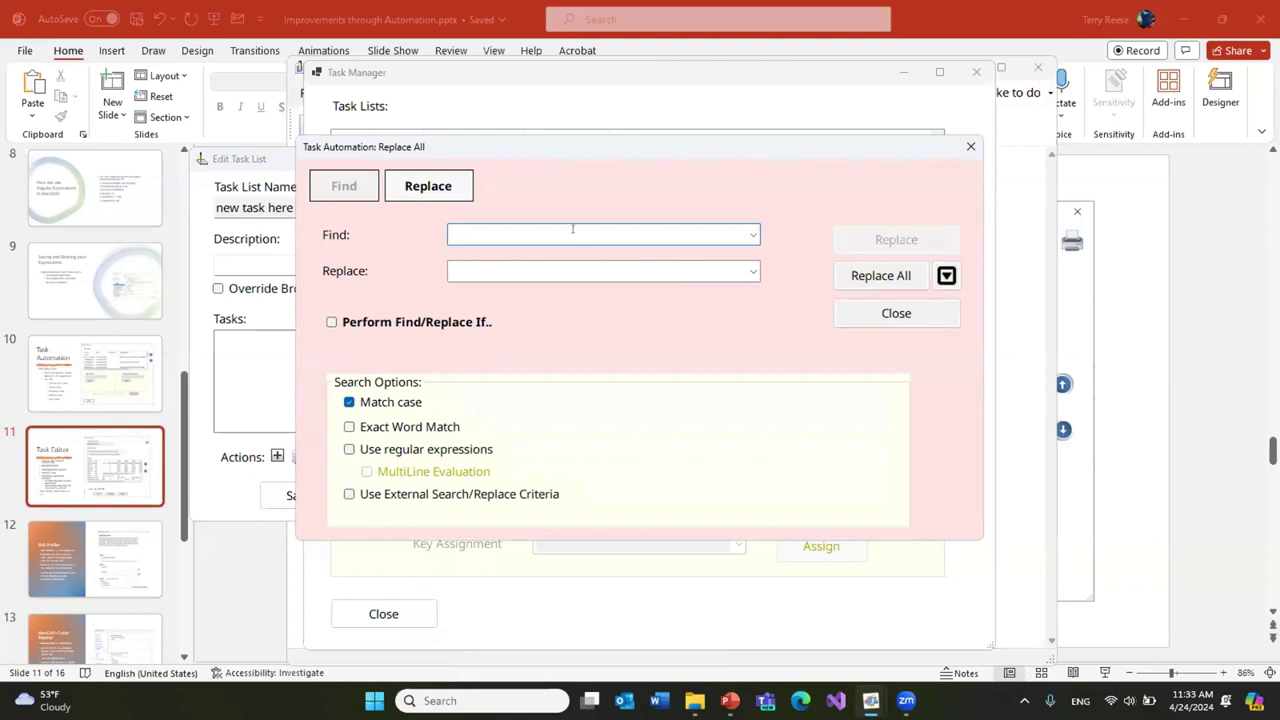
pyautogui.write('akljd;fjl')
pyautogui.press('Tab')
pyautogui.write('alsdjflk')
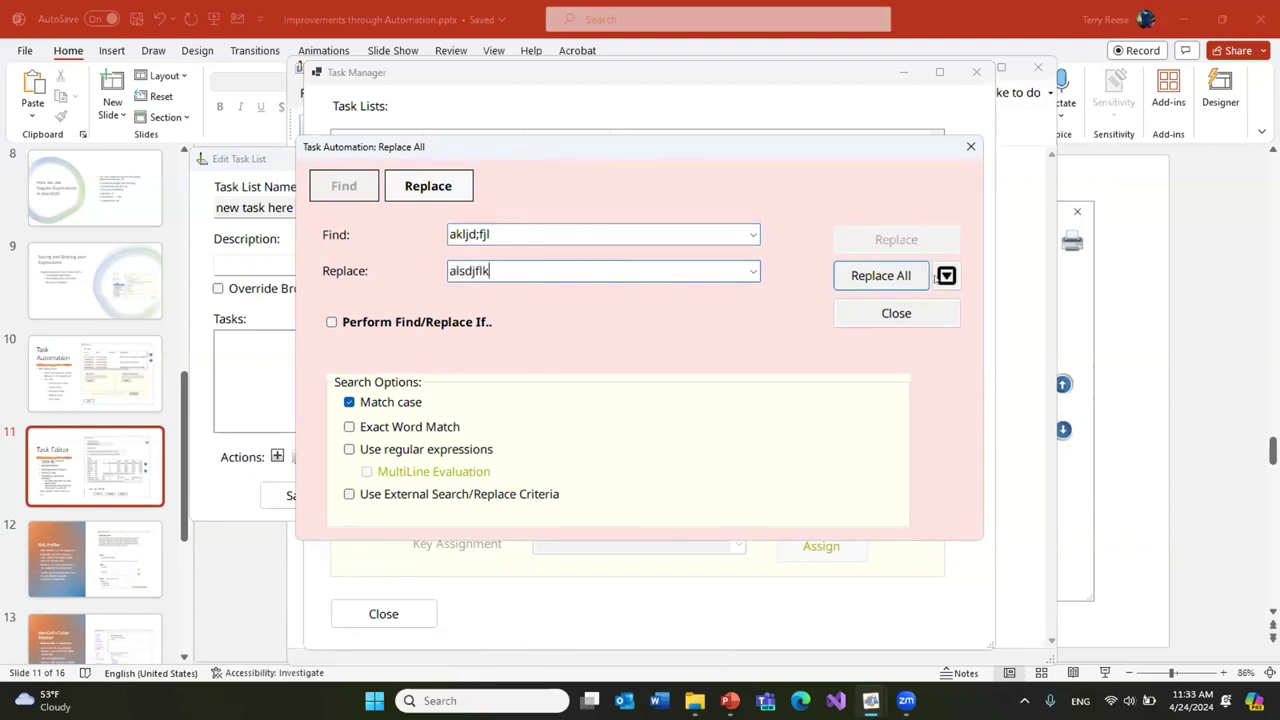
pyautogui.click(883, 274)
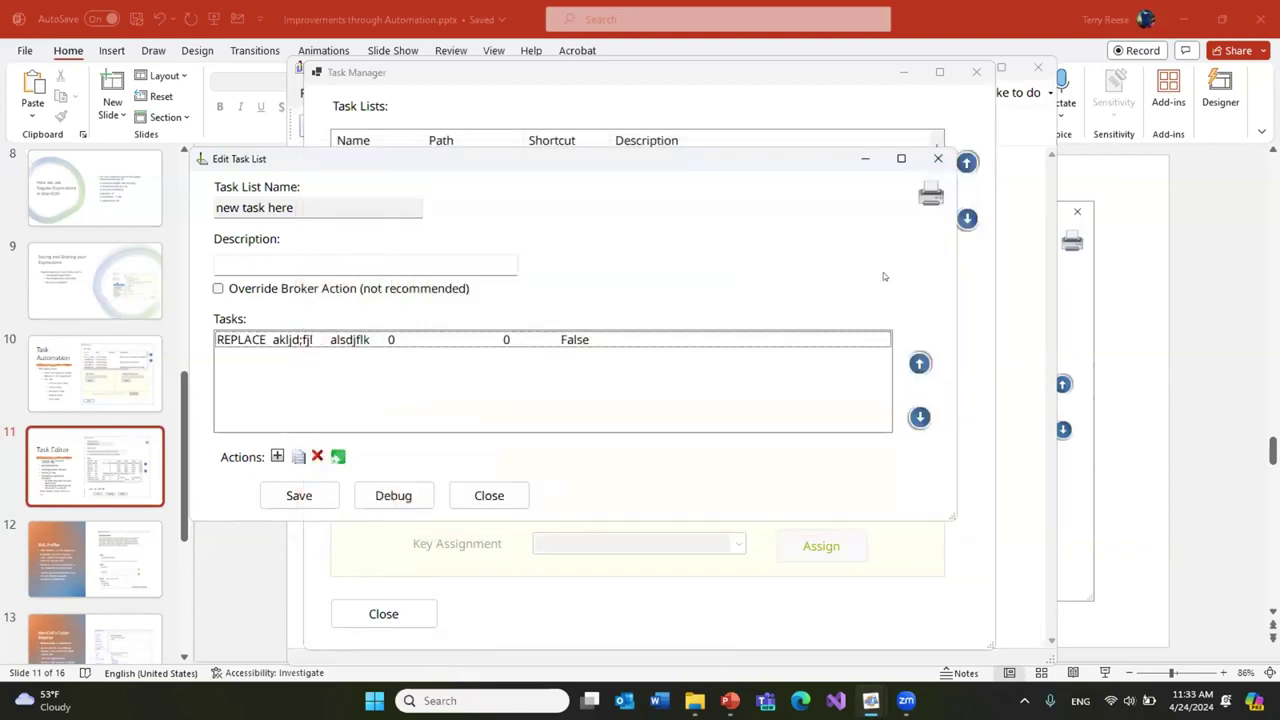
# Step: Wrap the REPLACE task in a results loop with the condition =0
pyautogui.click(574, 340)
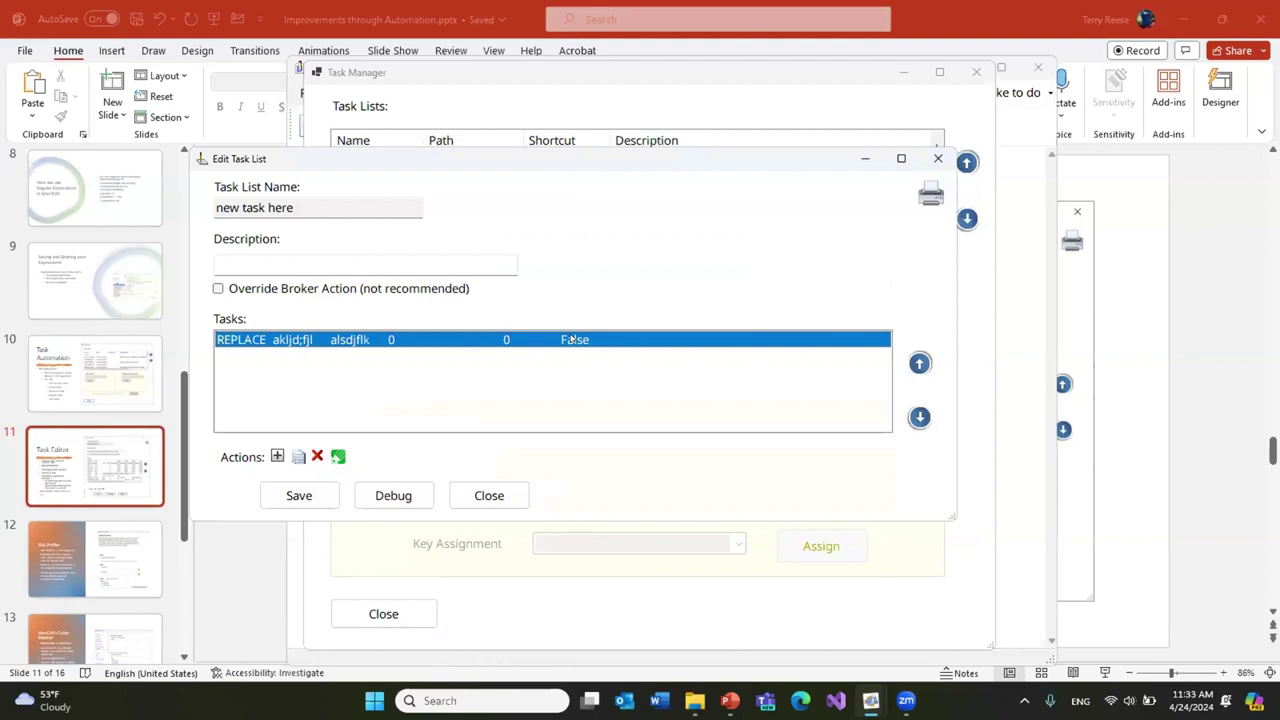
pyautogui.rightClick(573, 340)
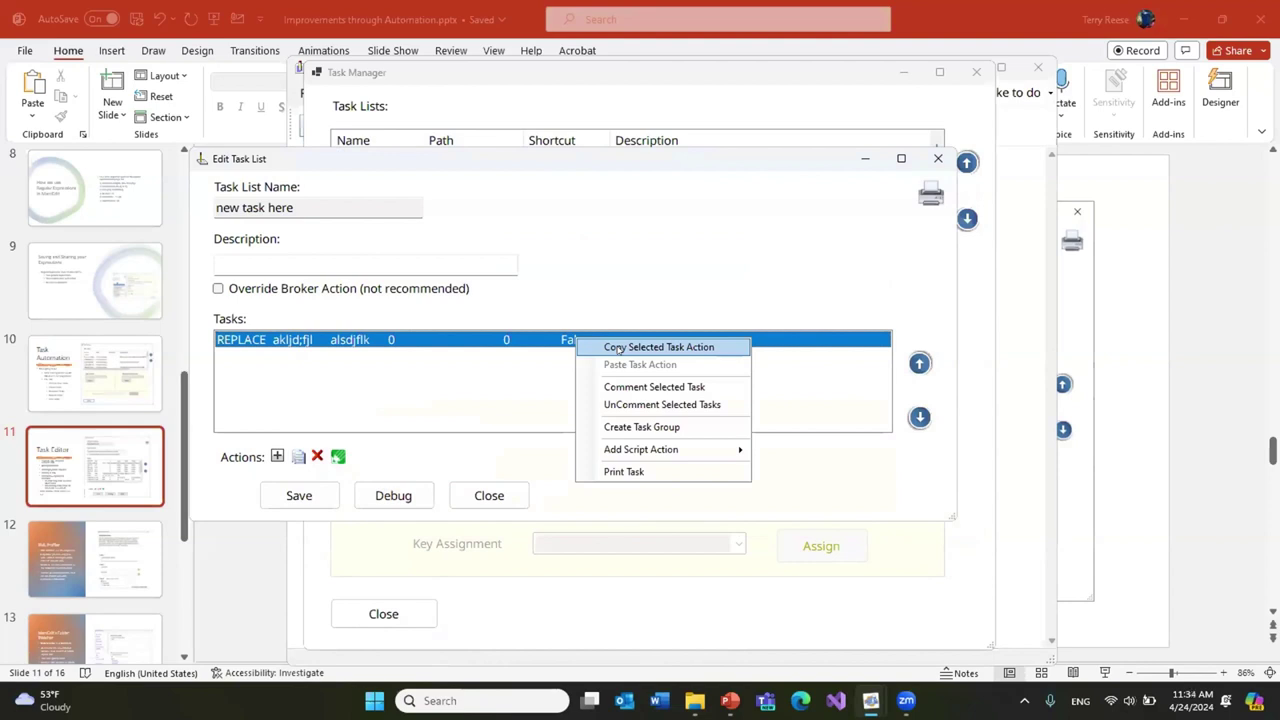
pyautogui.moveTo(621, 457)
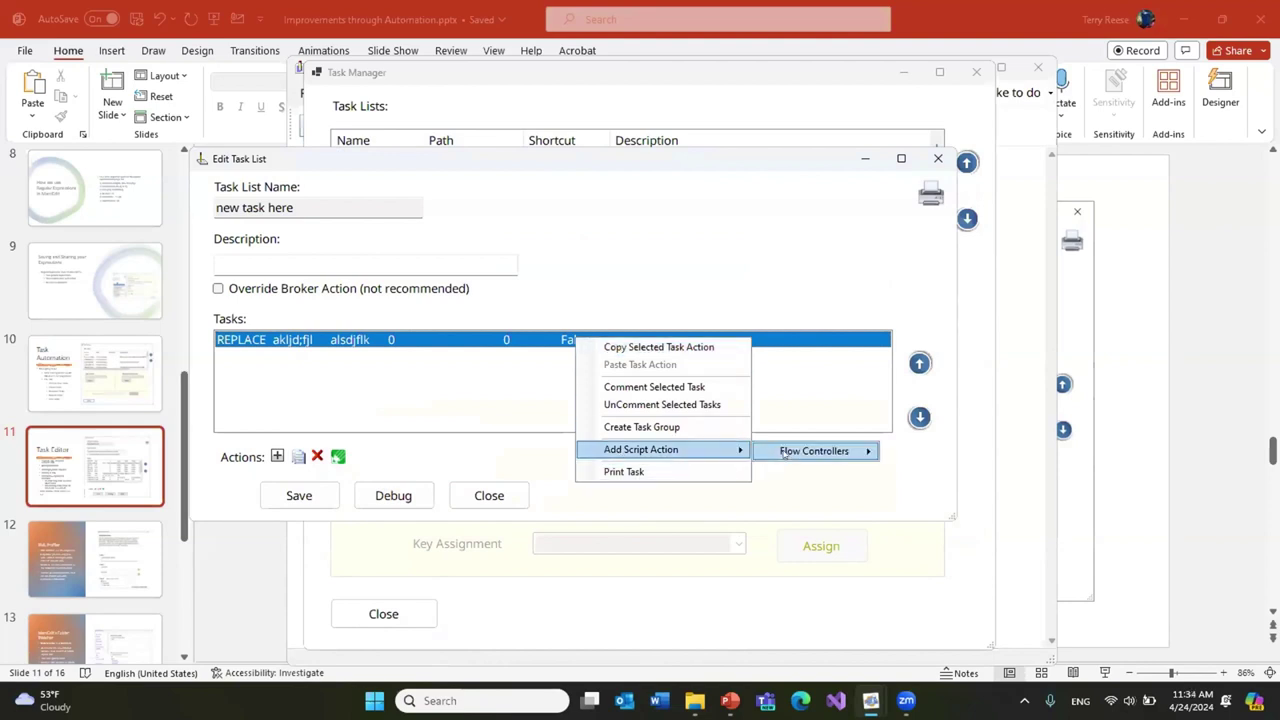
pyautogui.moveTo(785, 453)
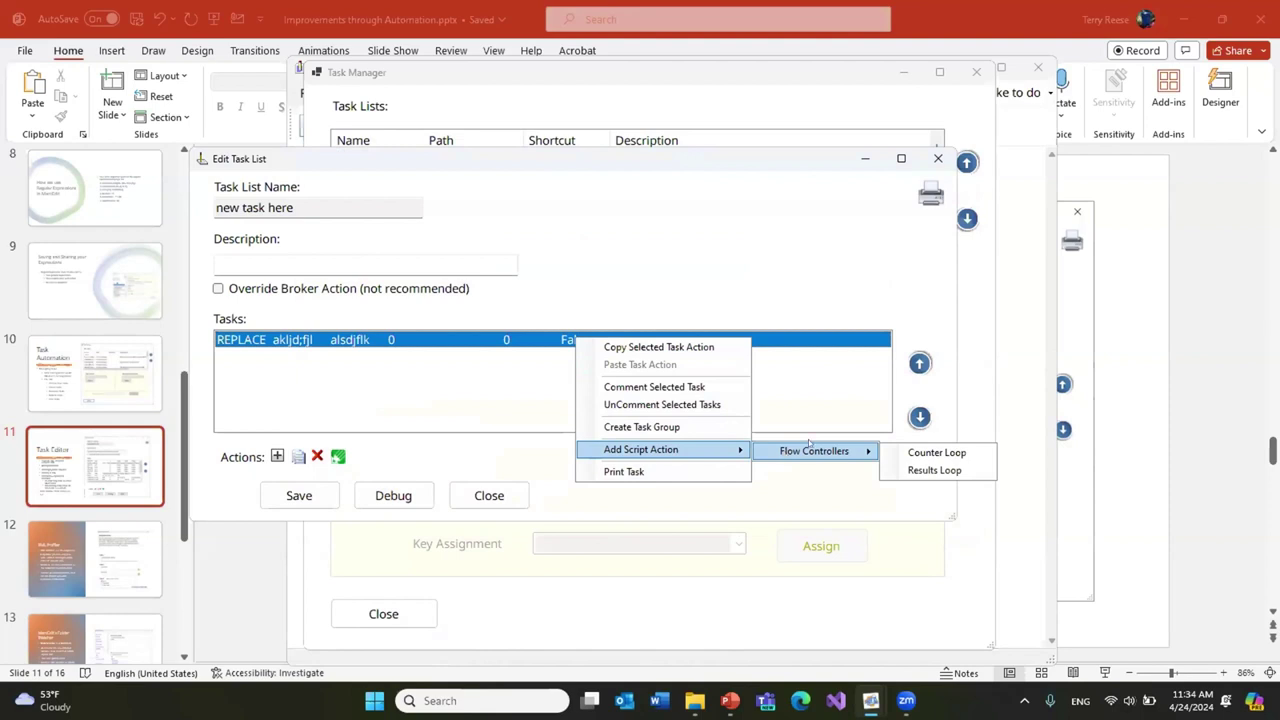
pyautogui.click(934, 469)
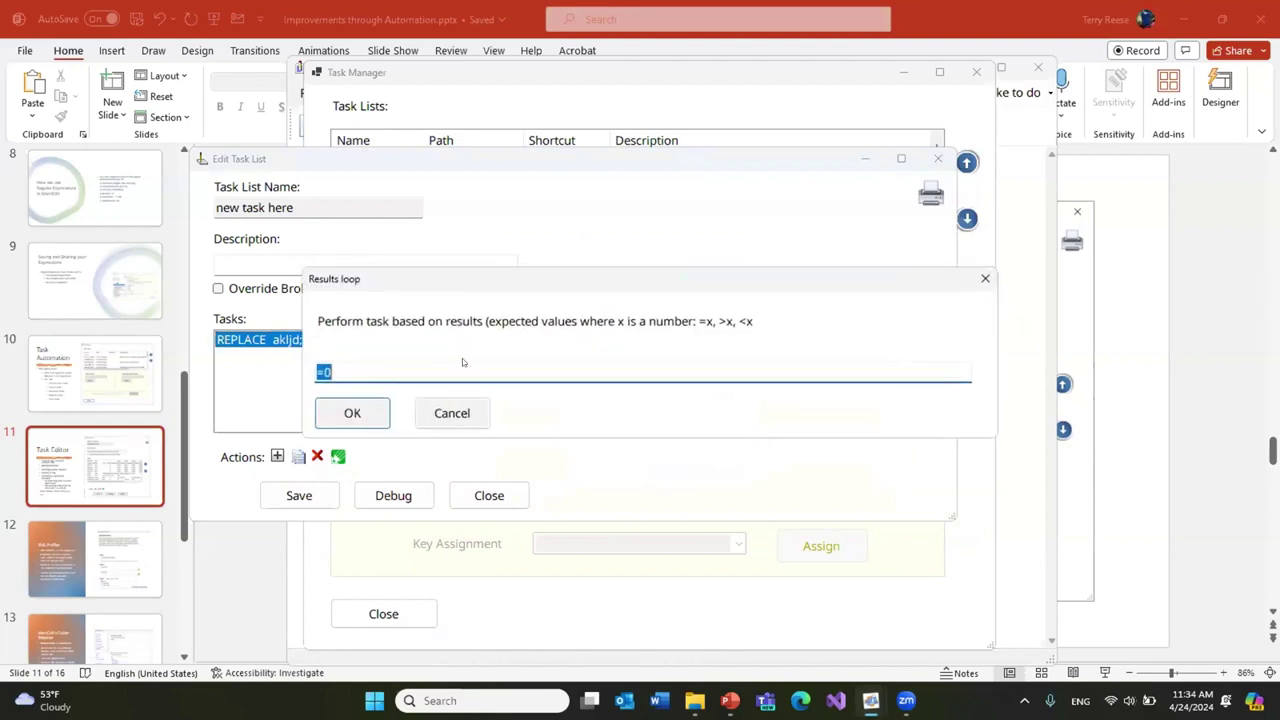
pyautogui.click(347, 405)
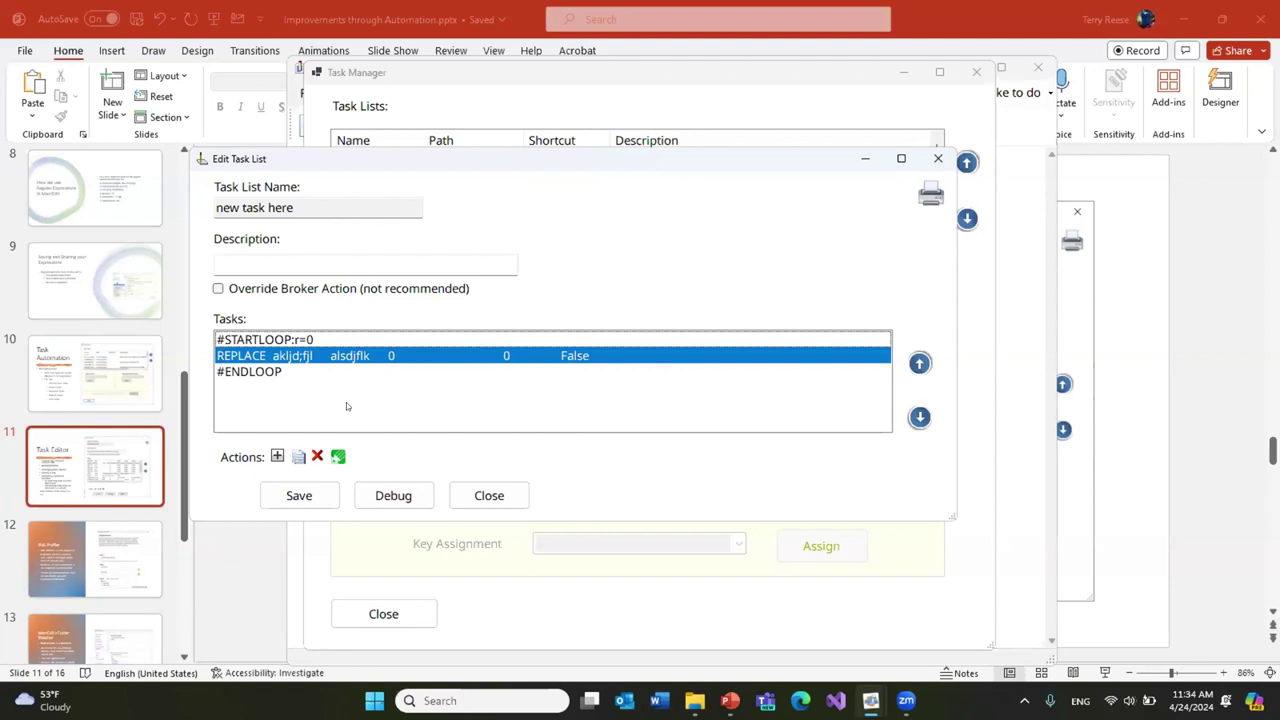
# Step: Comment out the REPLACE task inside the loop and uncomment it again
pyautogui.rightClick(237, 361)
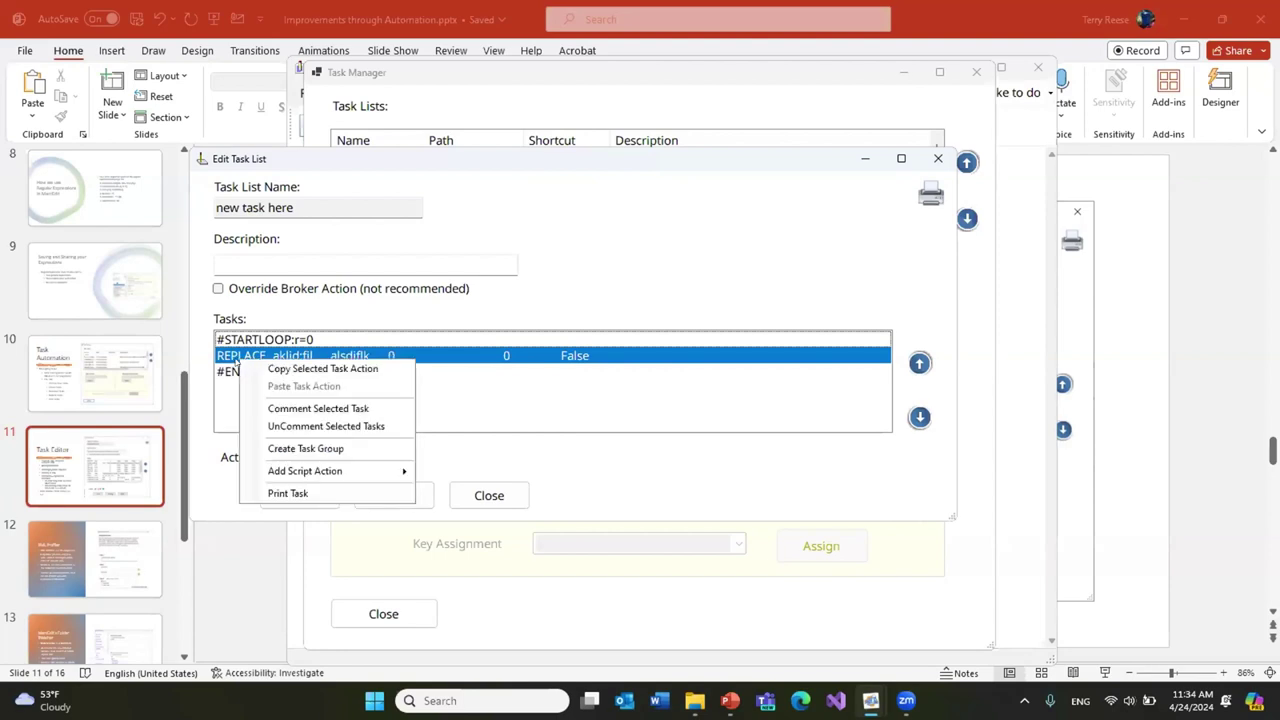
pyautogui.click(285, 410)
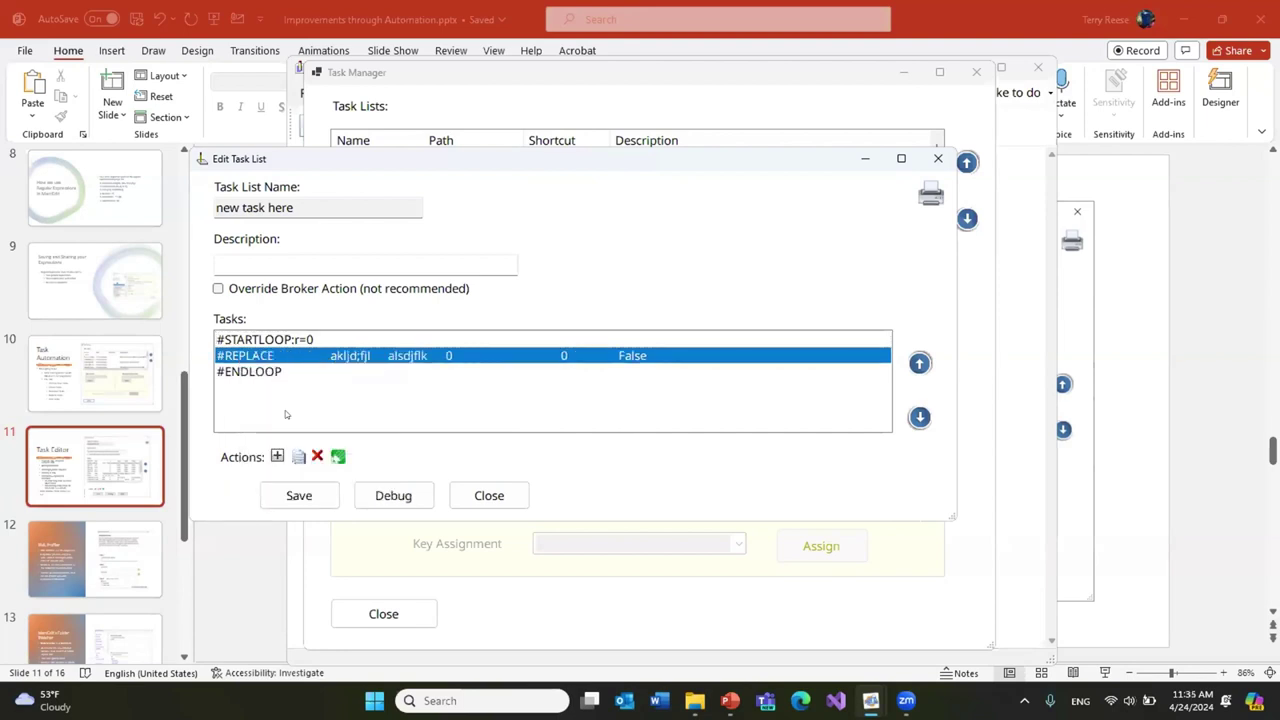
pyautogui.rightClick(249, 355)
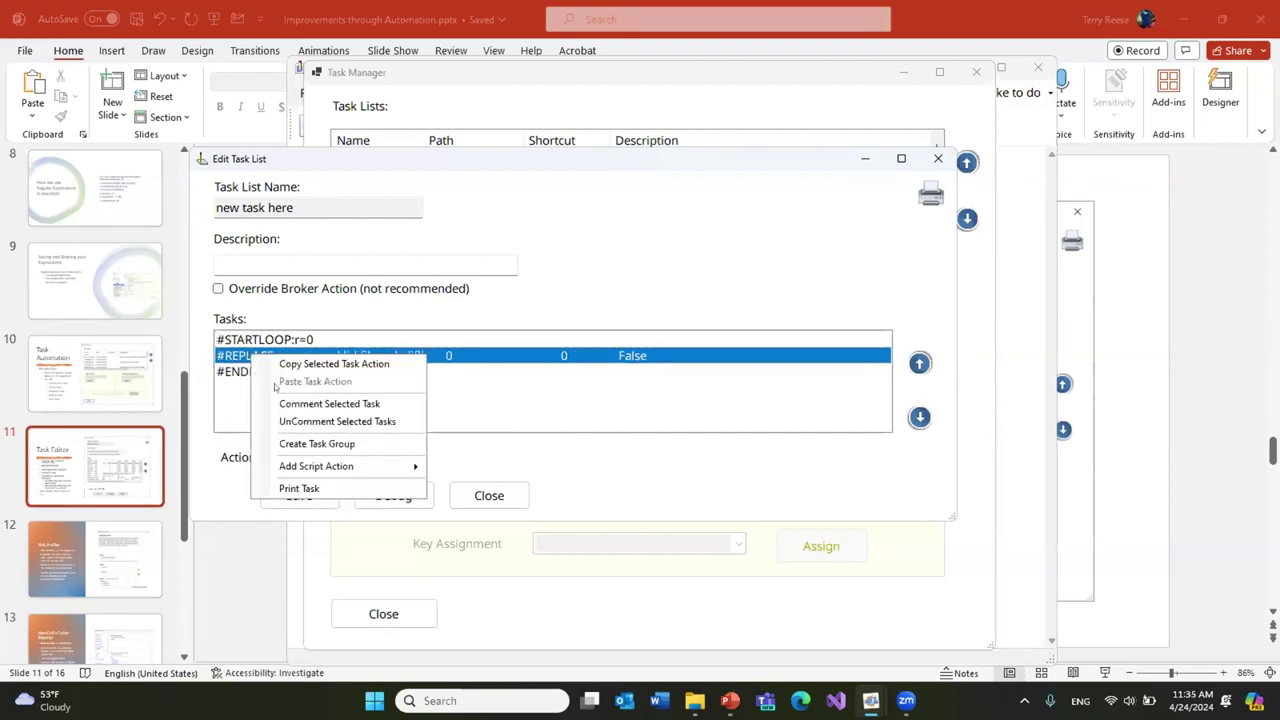
pyautogui.click(296, 420)
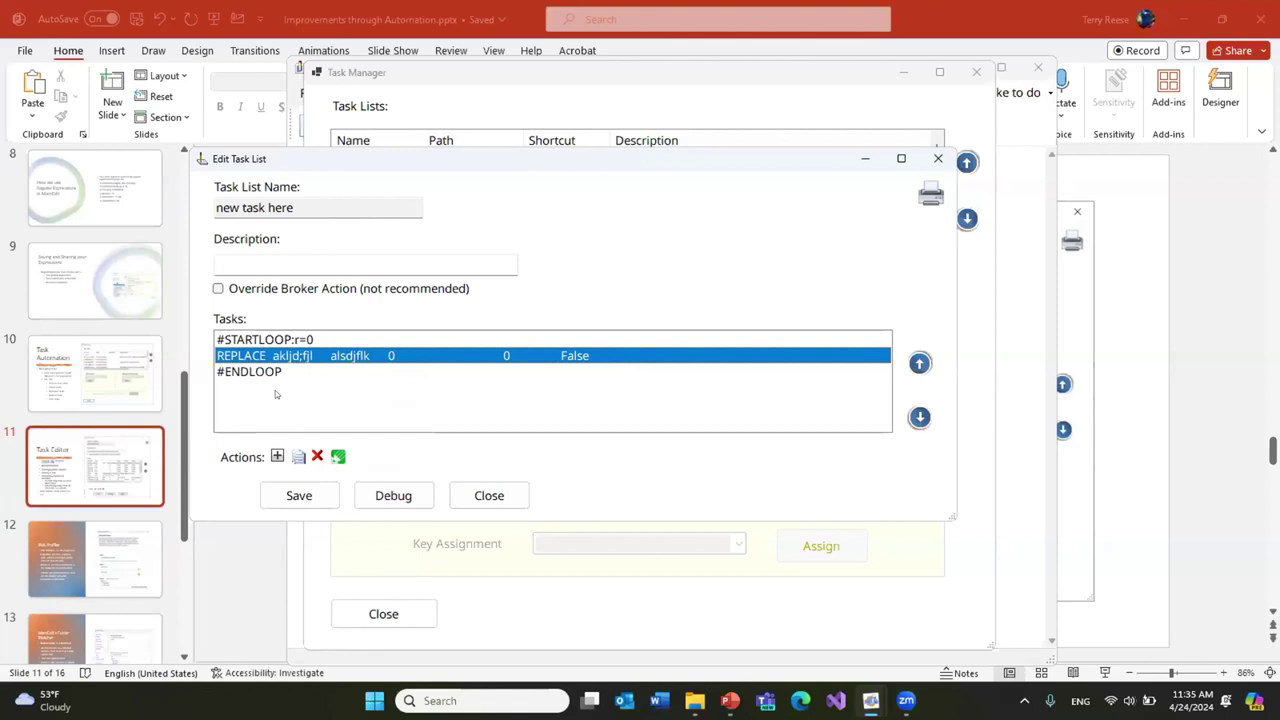
# Step: Close the "new task here" task list without saving its changes
pyautogui.click(516, 494)
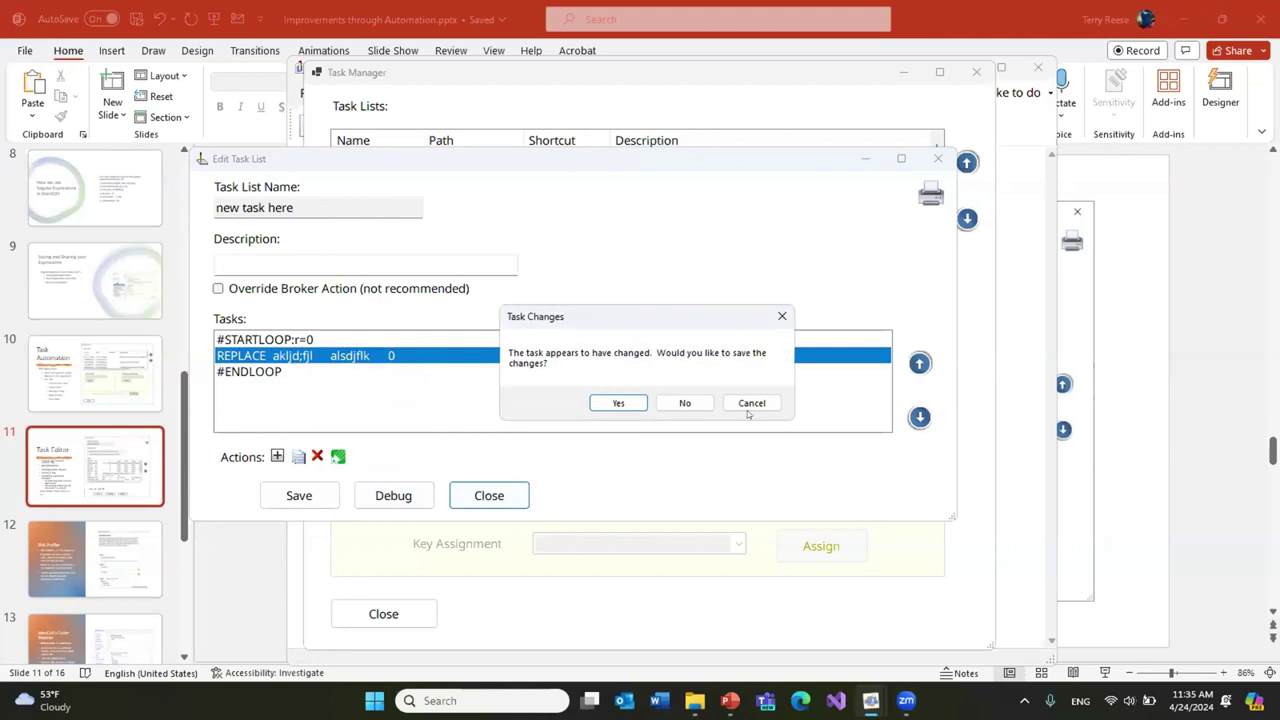
pyautogui.click(680, 400)
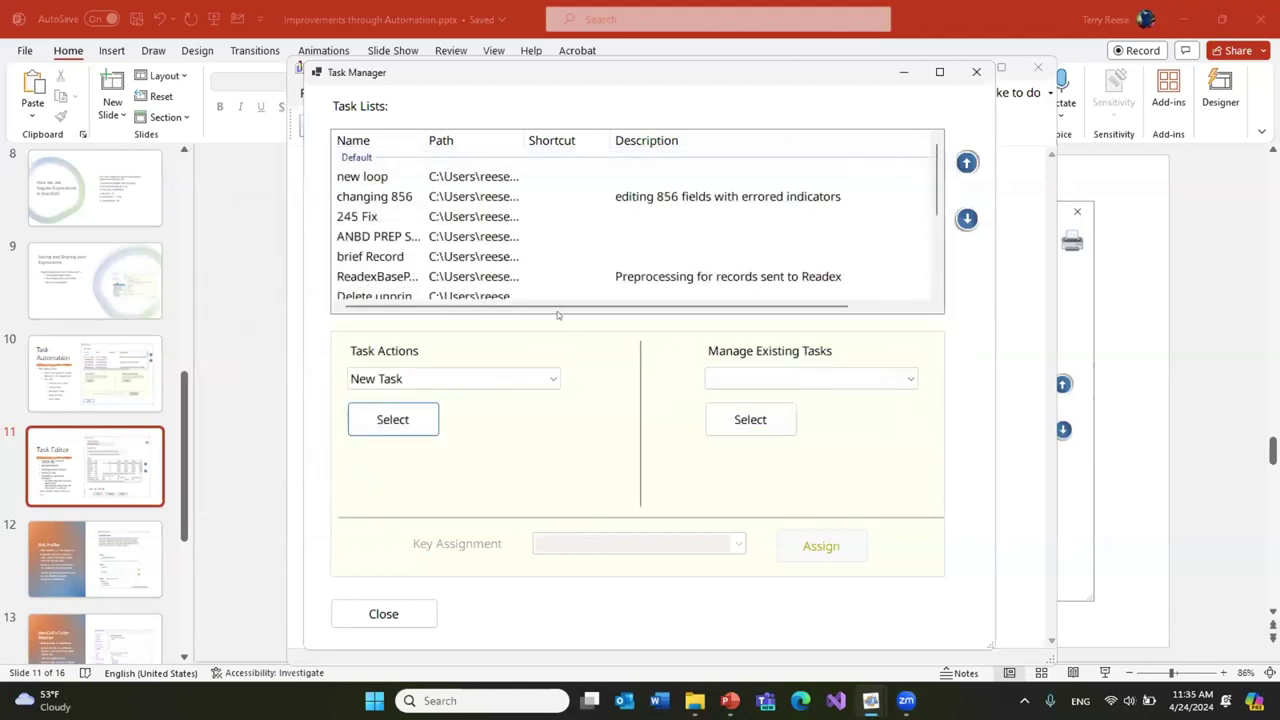
# Step: Import the task export file from the book2electronic folder inside the evergreen Data folder
pyautogui.click(555, 379)
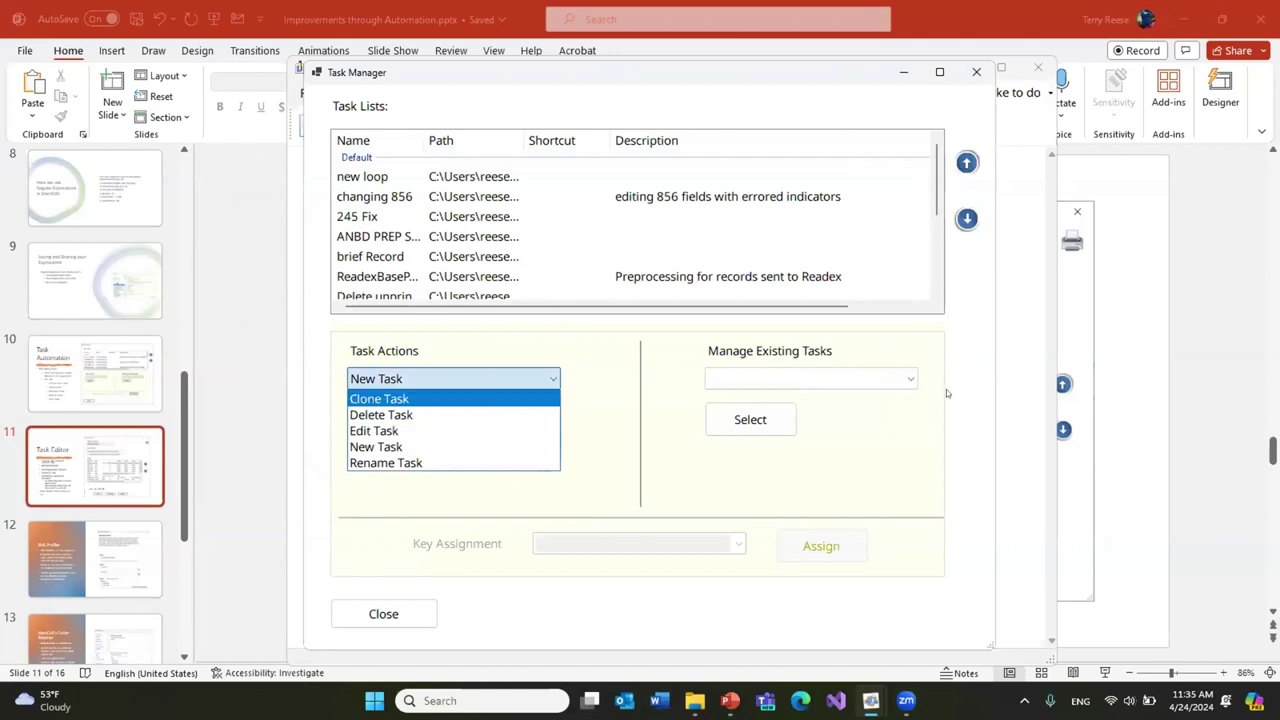
pyautogui.click(902, 384)
pyautogui.click(902, 384)
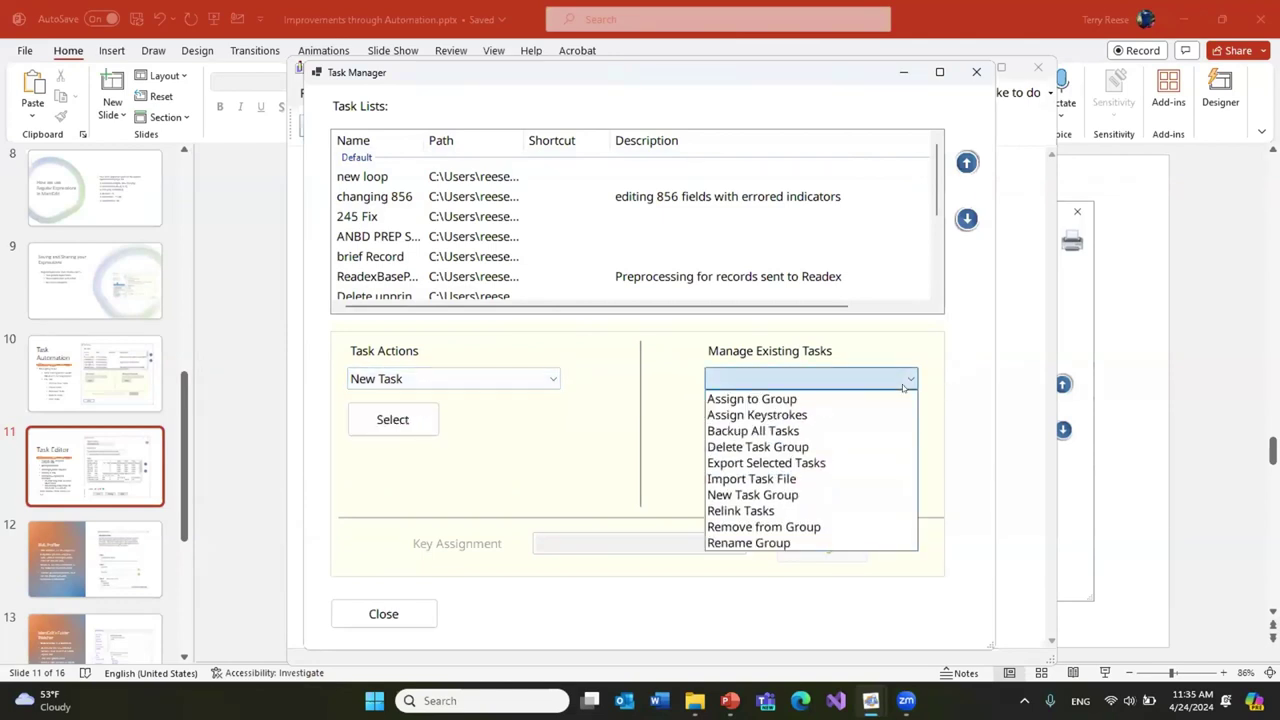
pyautogui.click(826, 478)
pyautogui.click(755, 420)
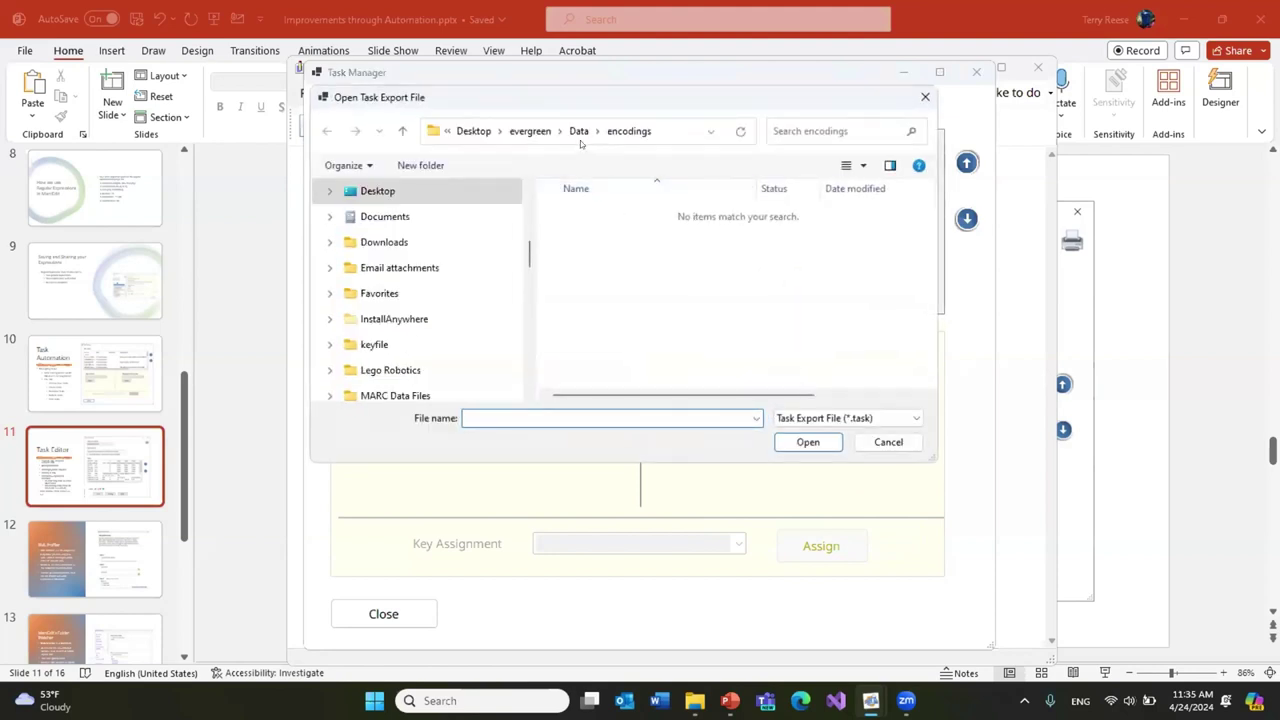
pyautogui.click(580, 138)
pyautogui.click(594, 214)
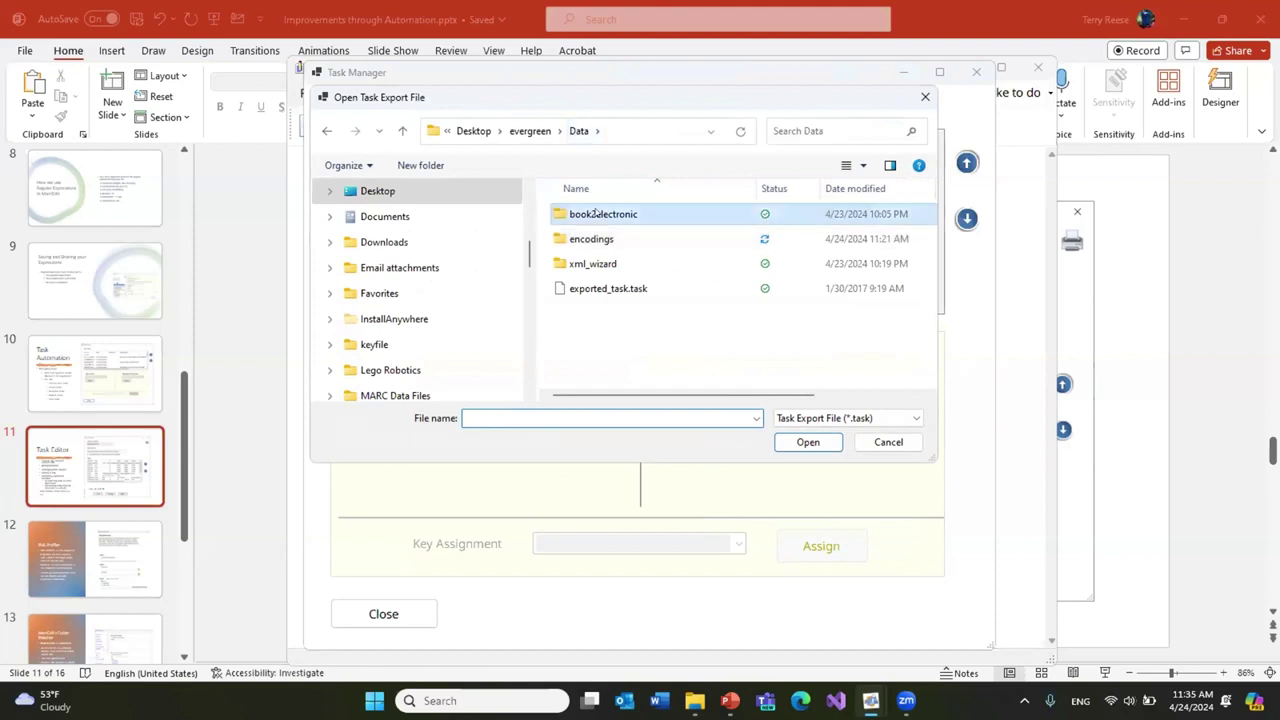
pyautogui.doubleClick(595, 213)
pyautogui.doubleClick(595, 212)
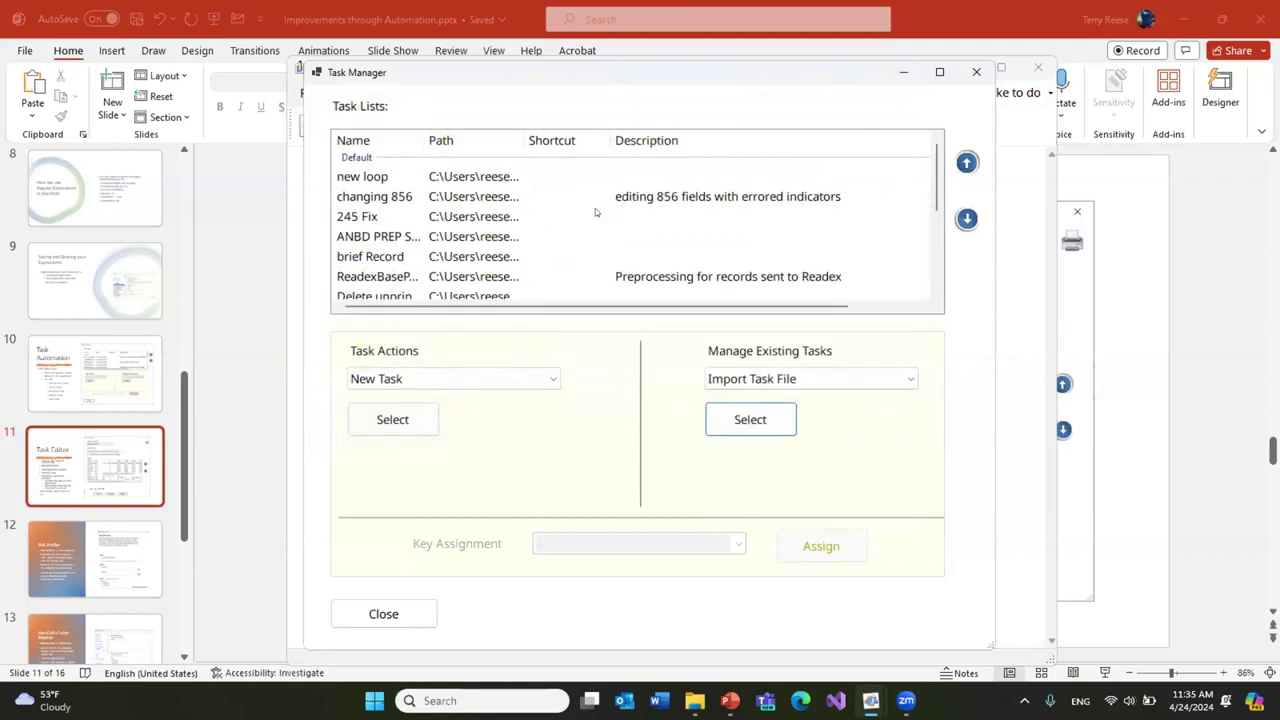
# Step: Open the Book2Electronic task list for editing and look through its tasks down to the RDAHELPER entry
pyautogui.scroll(-1, 595, 208)
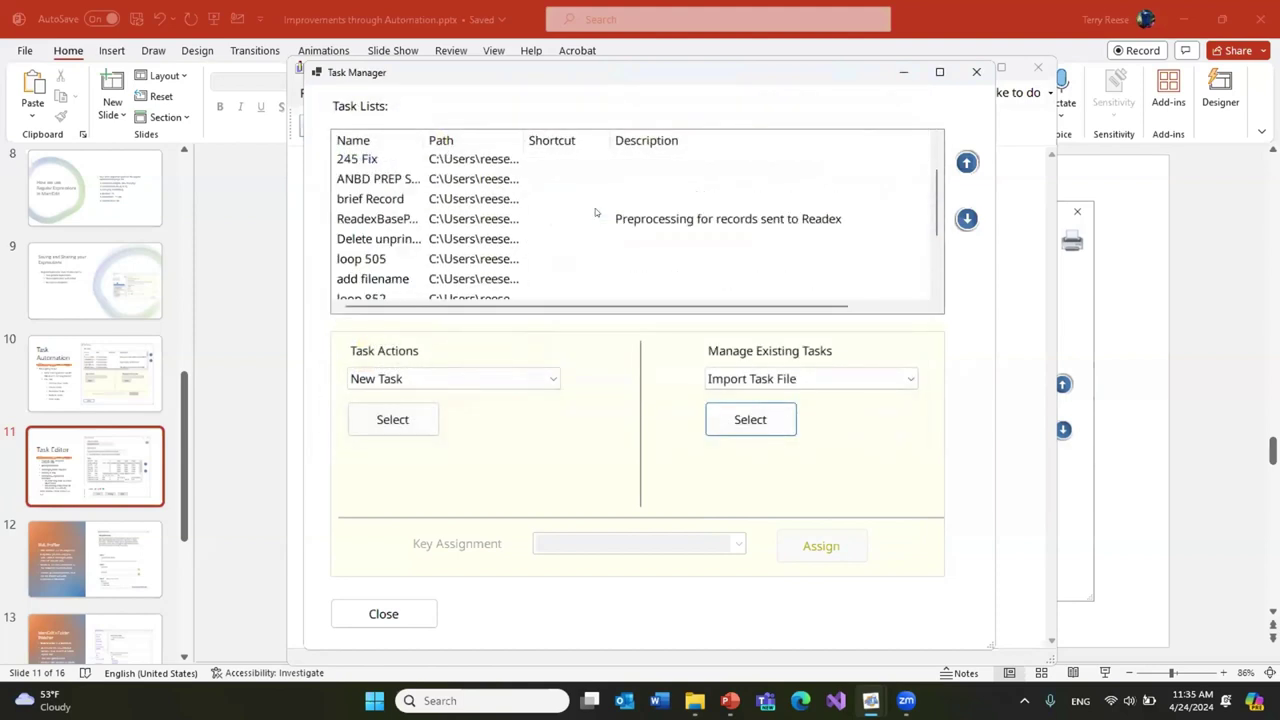
pyautogui.scroll(-1, 595, 208)
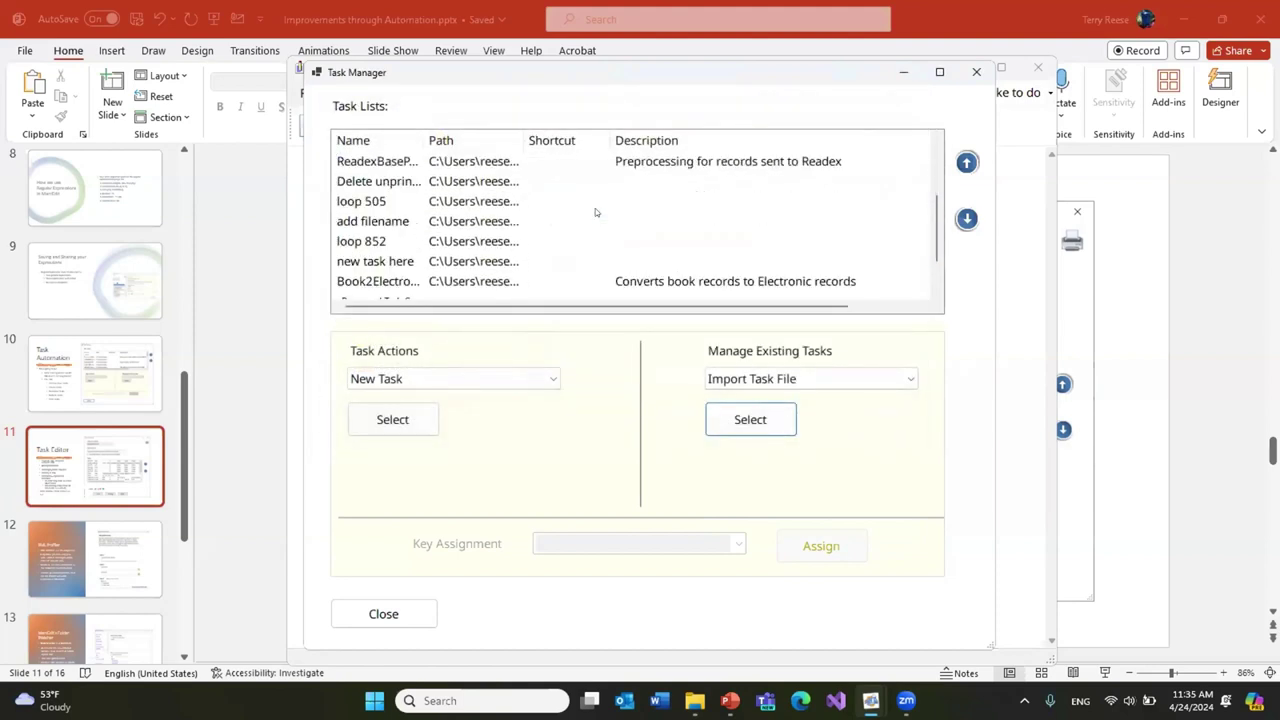
pyautogui.click(389, 283)
pyautogui.doubleClick(389, 283)
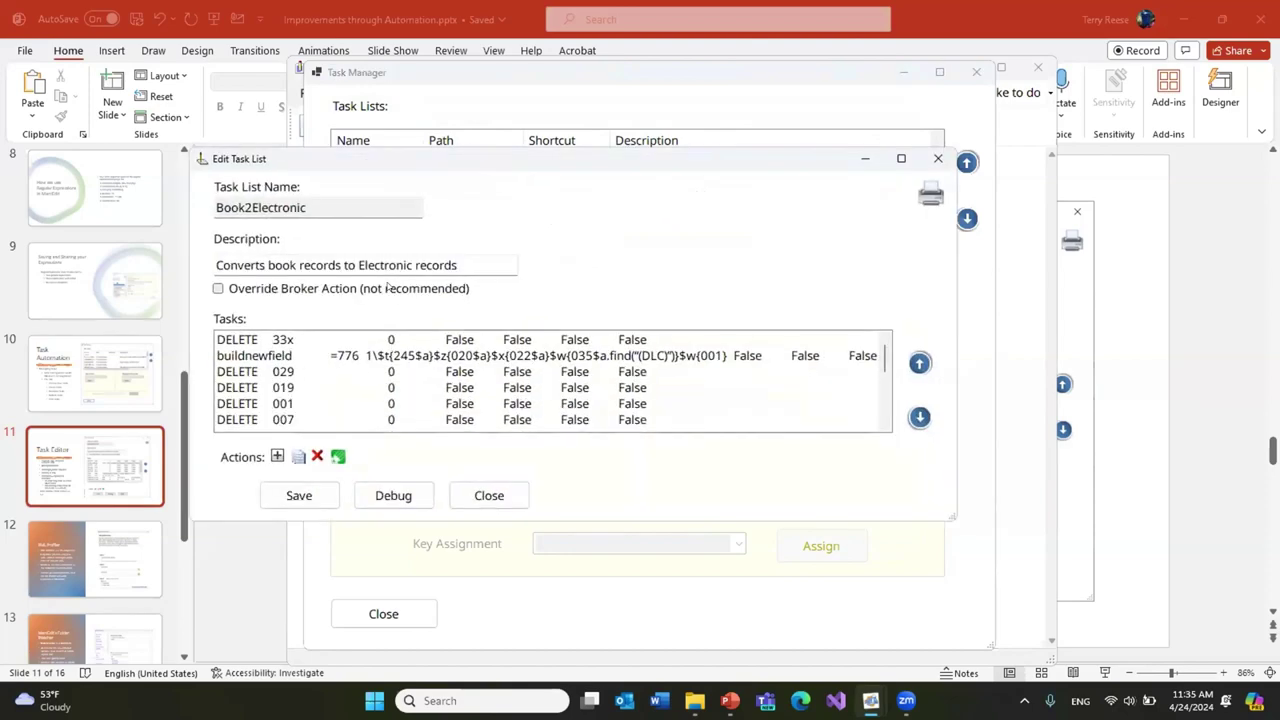
pyautogui.scroll(-10, 481, 378)
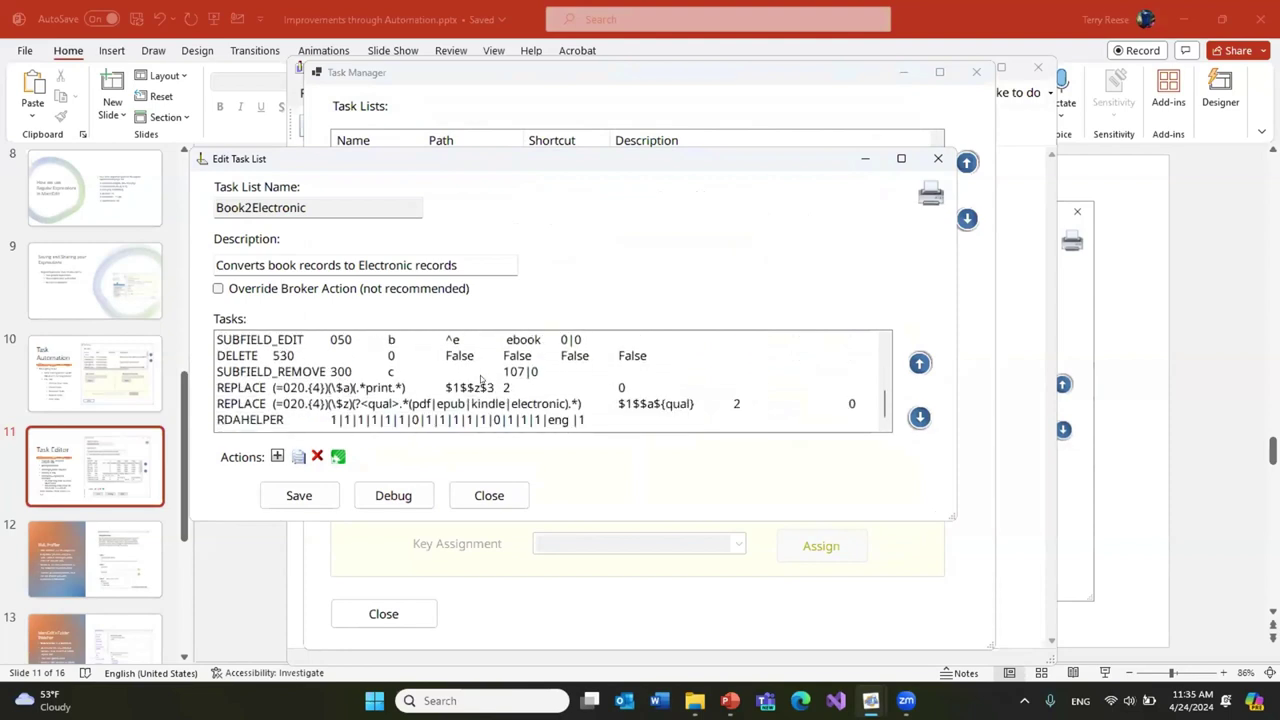
# Step: Review the Book2Electronic tasks, from the 33x deletion and 776 build through the 300 $a edit and 020 replacements to the RDAHELPER entry
pyautogui.scroll(10, 481, 378)
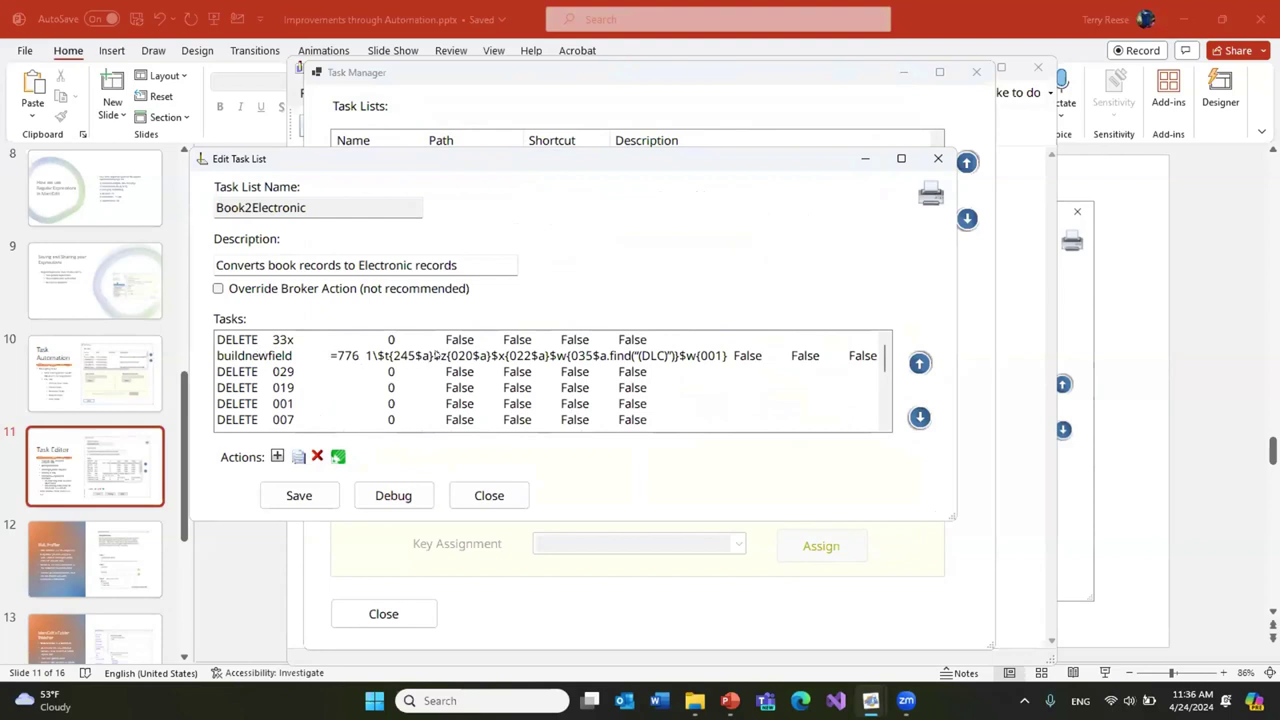
pyautogui.scroll(-3, 435, 355)
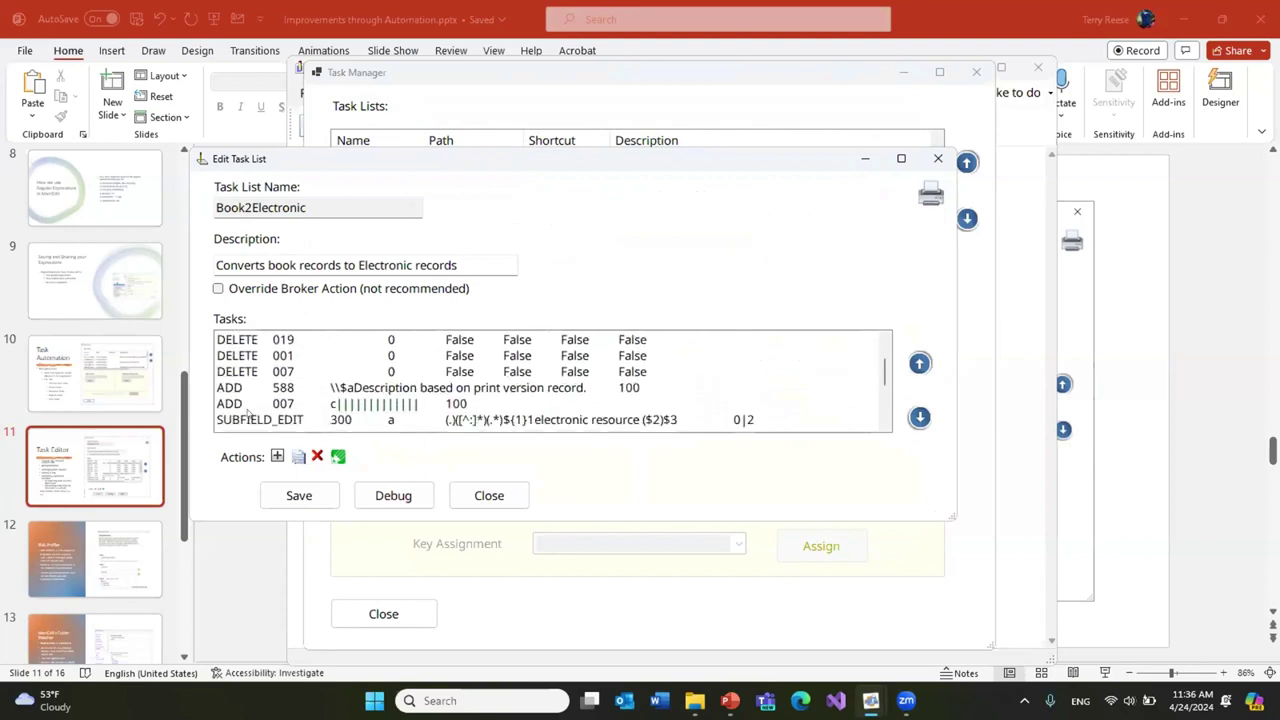
pyautogui.scroll(-3, 425, 415)
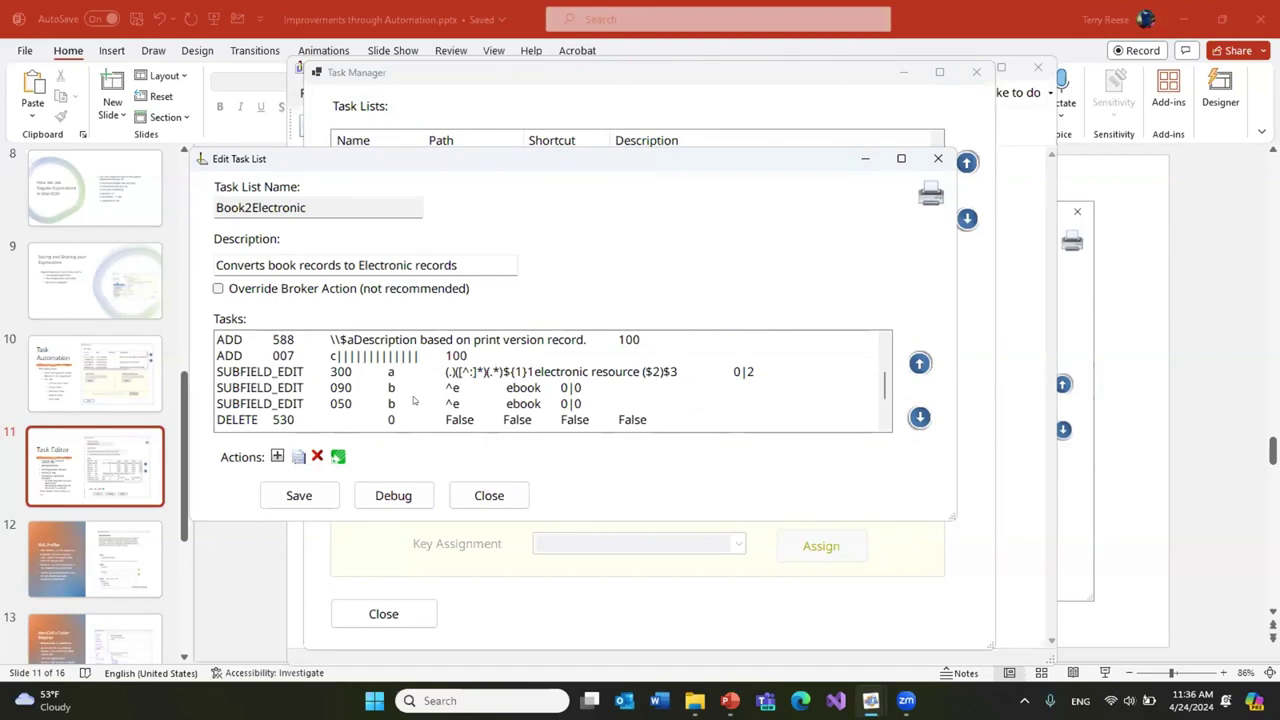
pyautogui.click(478, 371)
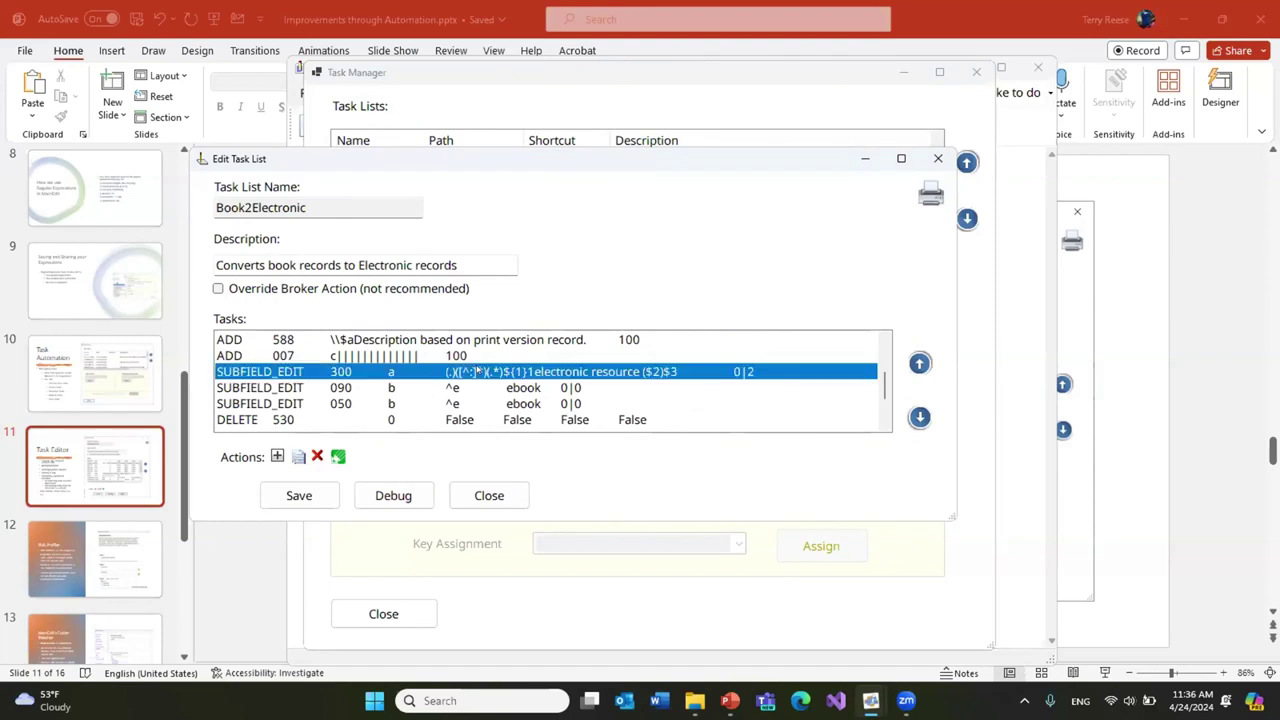
pyautogui.scroll(-3, 478, 371)
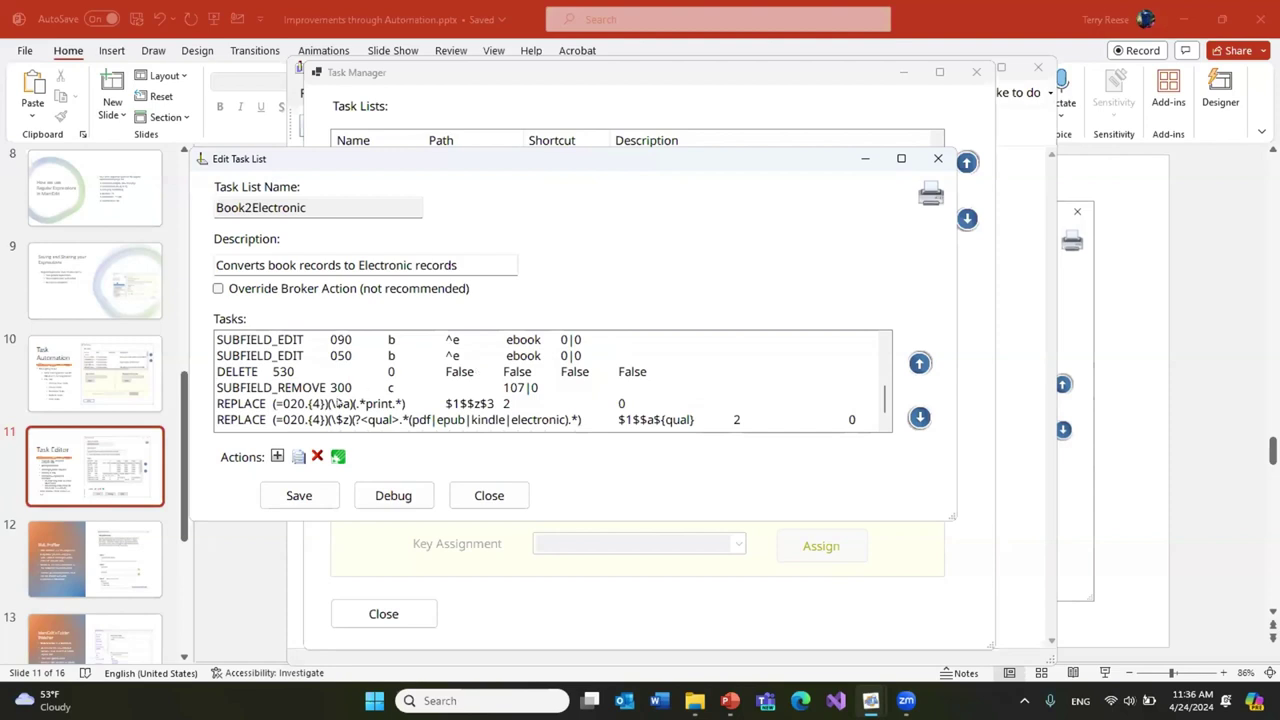
pyautogui.scroll(-1, 338, 402)
pyautogui.click(311, 419)
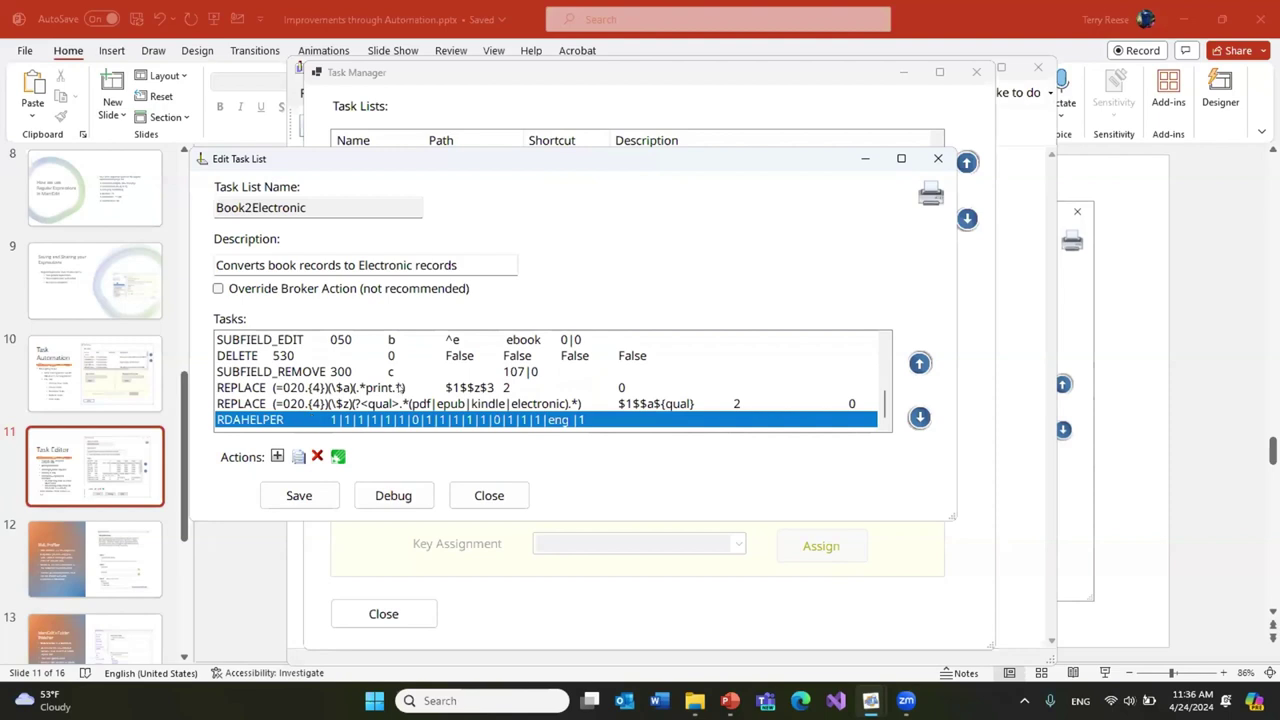
pyautogui.scroll(5, 398, 388)
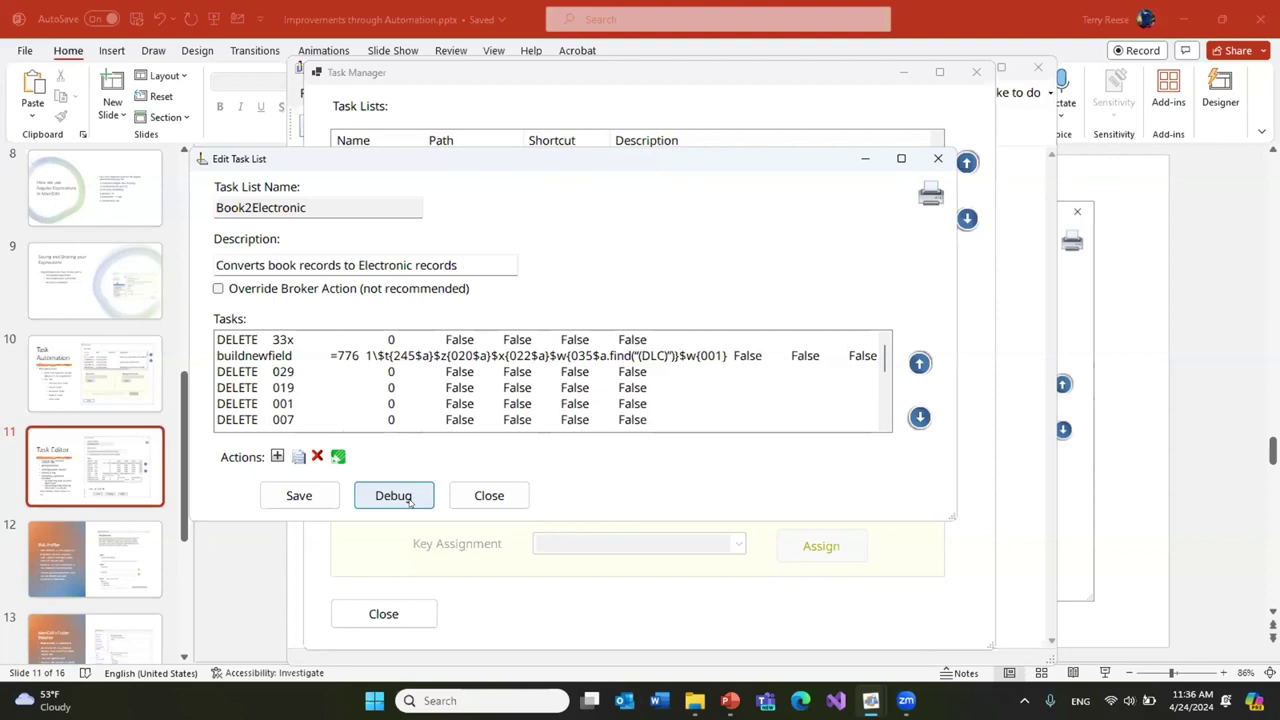
# Step: Close the Book2Electronic task list and the Task Manager, and bring up the MarcEditor's automation commands
pyautogui.click(487, 496)
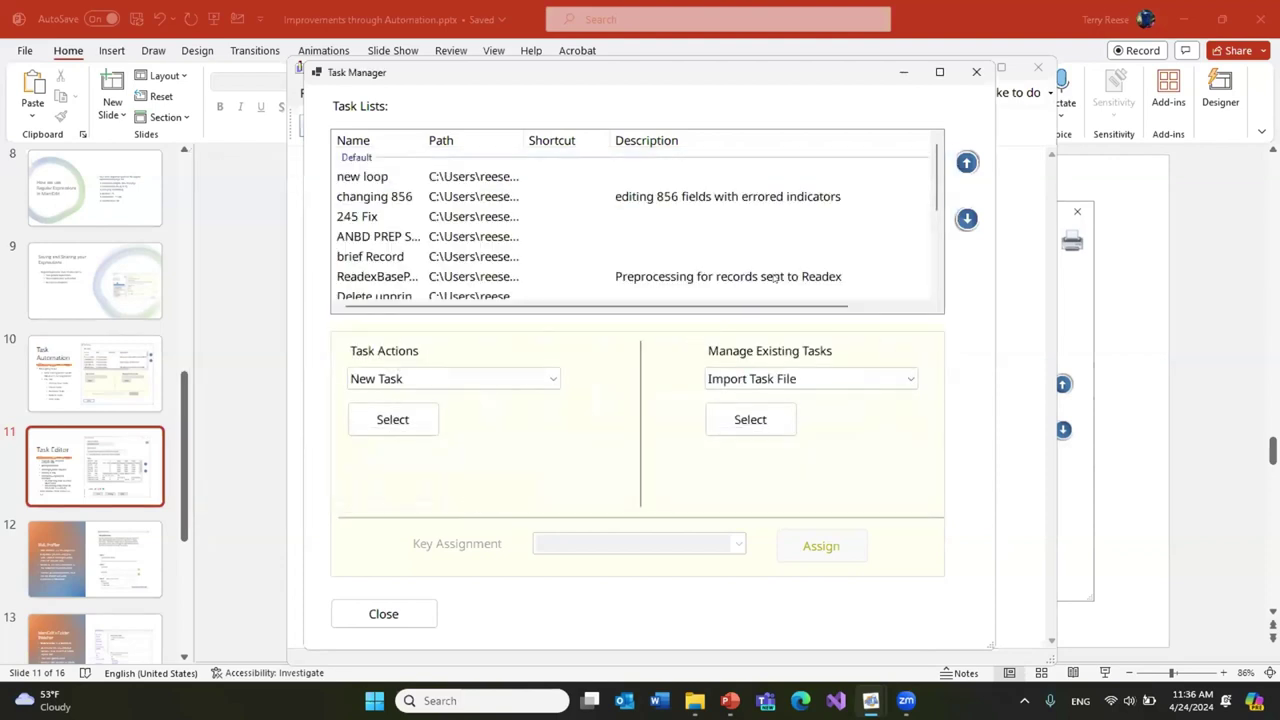
pyautogui.click(977, 72)
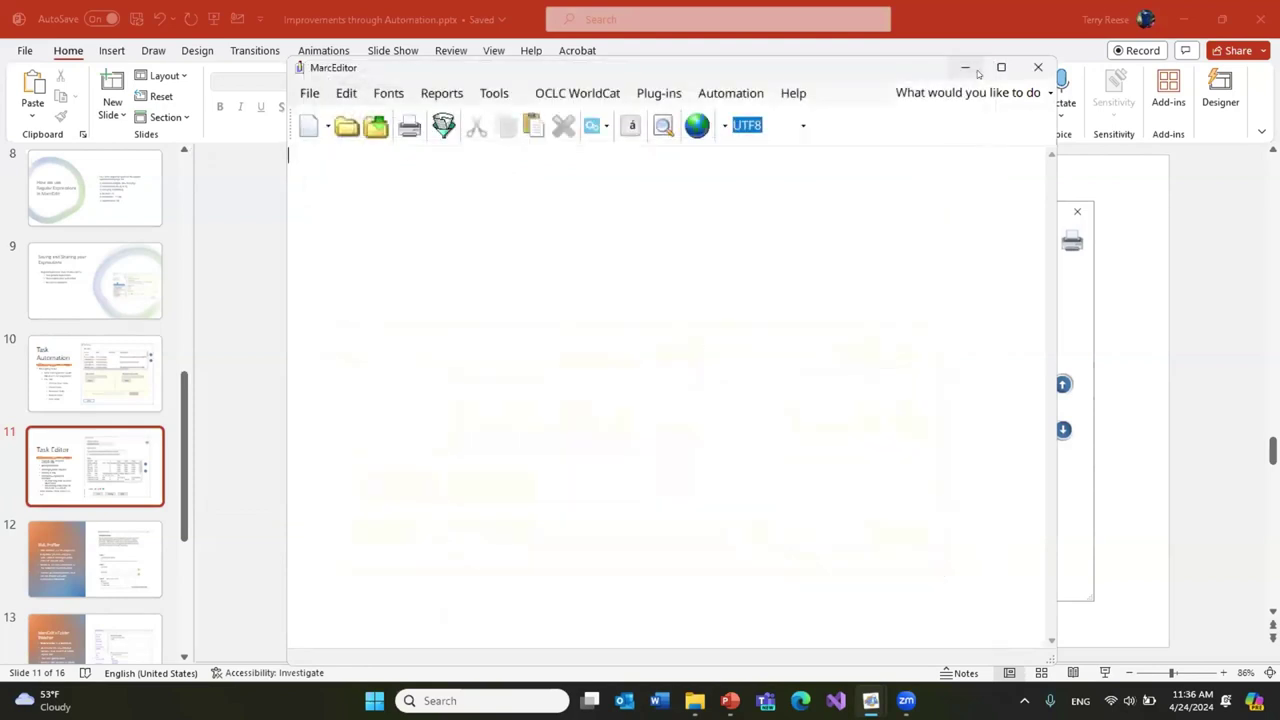
pyautogui.click(757, 94)
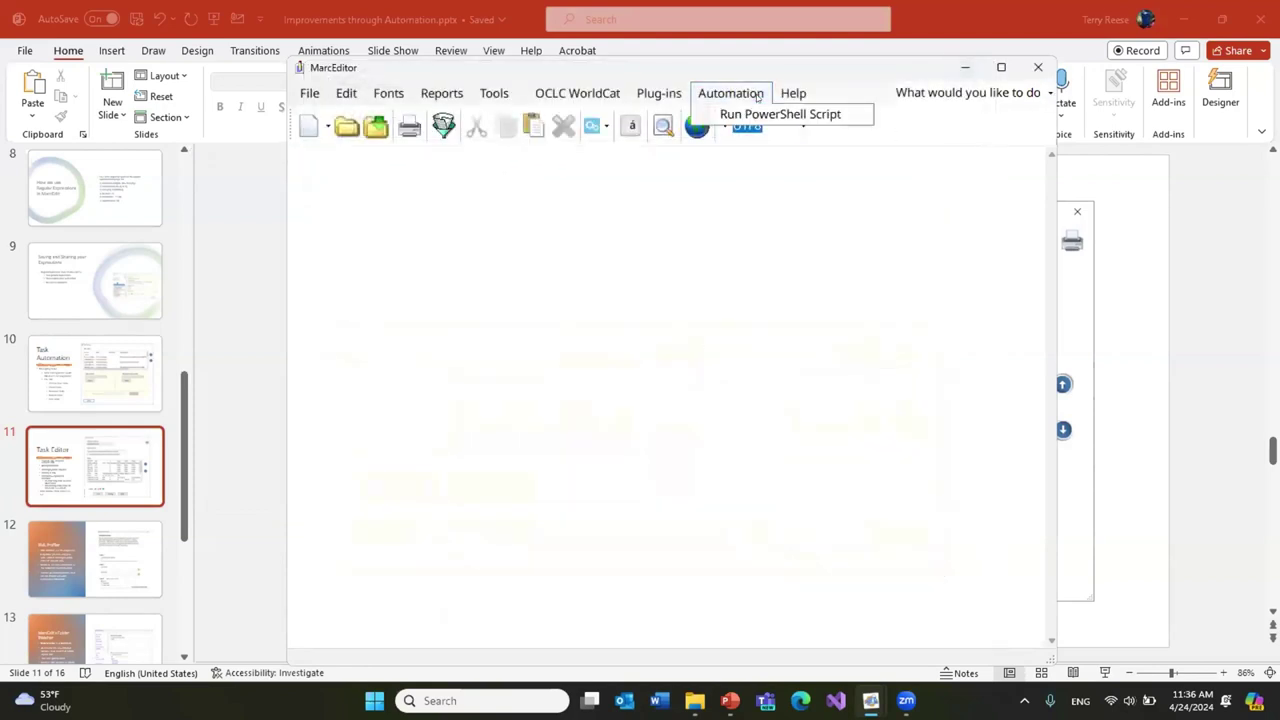